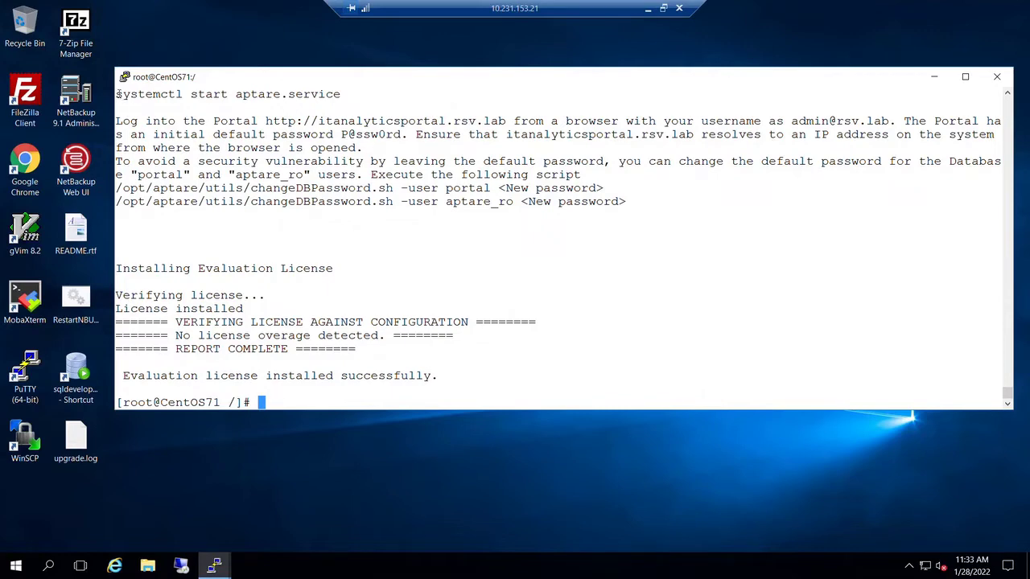
- Start the portal service with 'systemctl start aptare.service' in PuTTY
drag(118, 94, 341, 98)
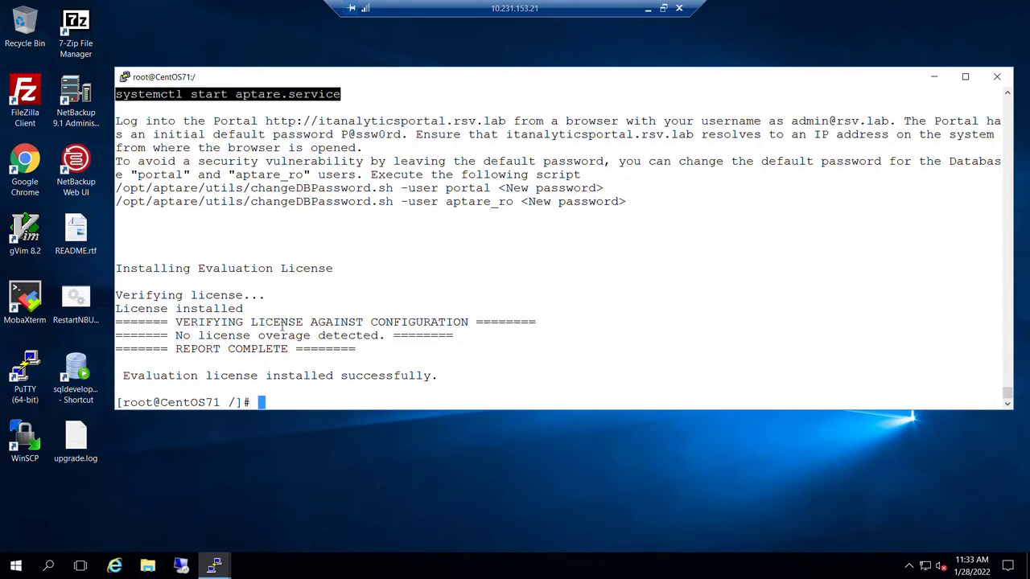
right_click(282, 404)
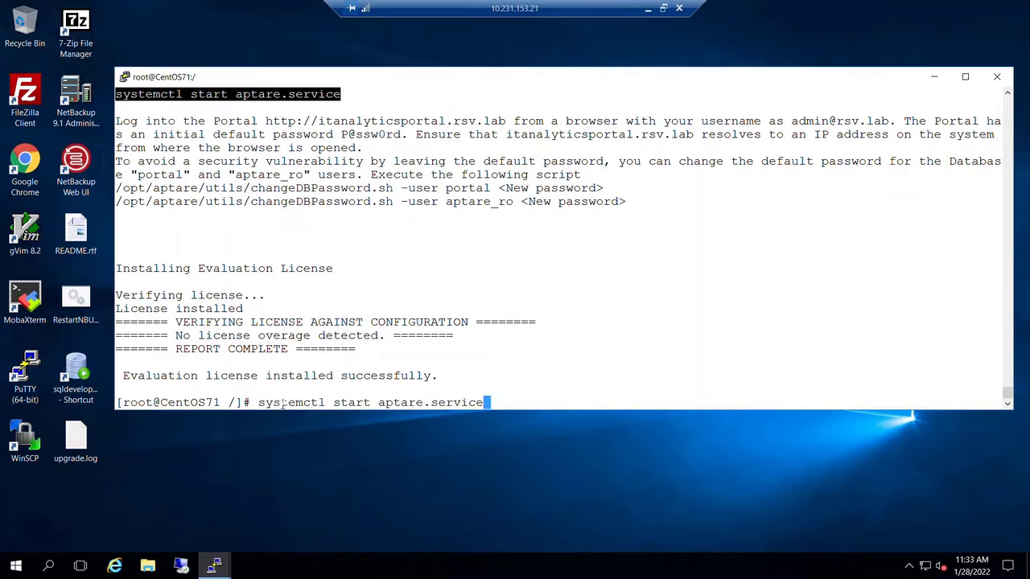
key(Return)
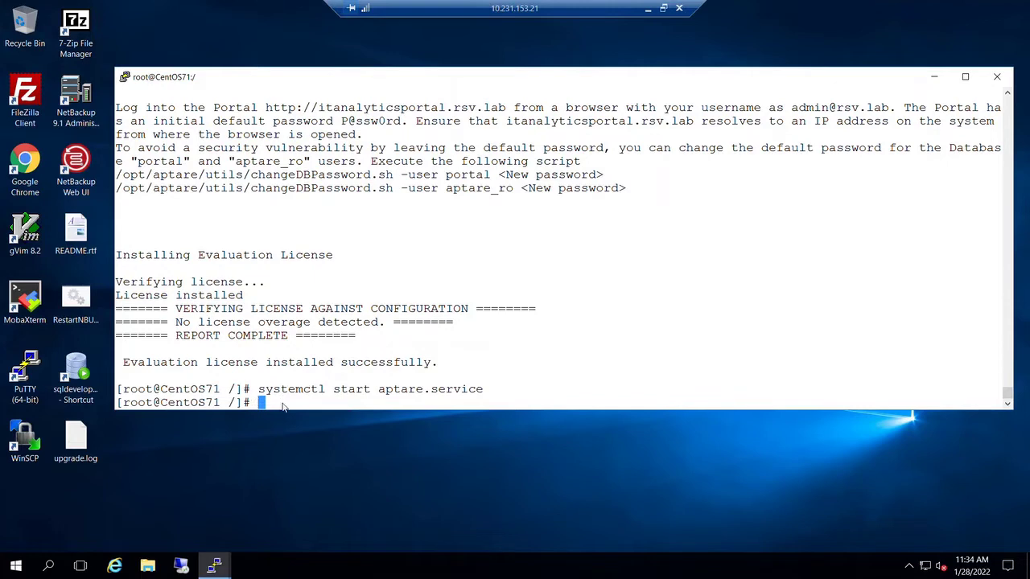
- Check 'systemctl status aptare.service' and confirm it reports active (running)
key(Up)
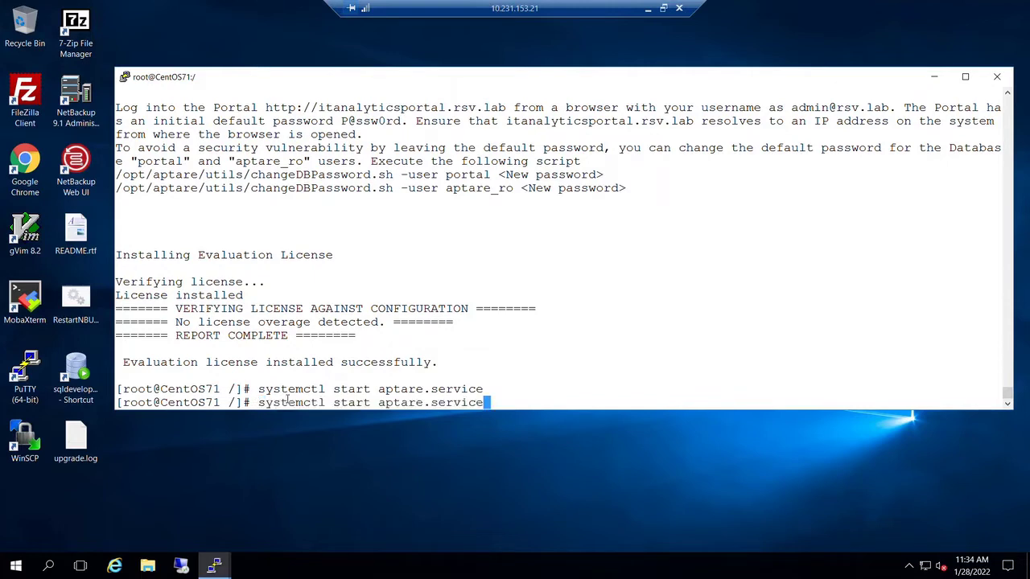
key(Left)
key(Left)
key(Left)
key(Left)
key(Left)
key(Left)
key(Left)
key(Left)
key(Left)
key(Left)
key(Left)
key(Left)
key(Left)
key(Left)
key(Left)
key(Left)
key(Left)
key(Left)
key(Right)
text(t)
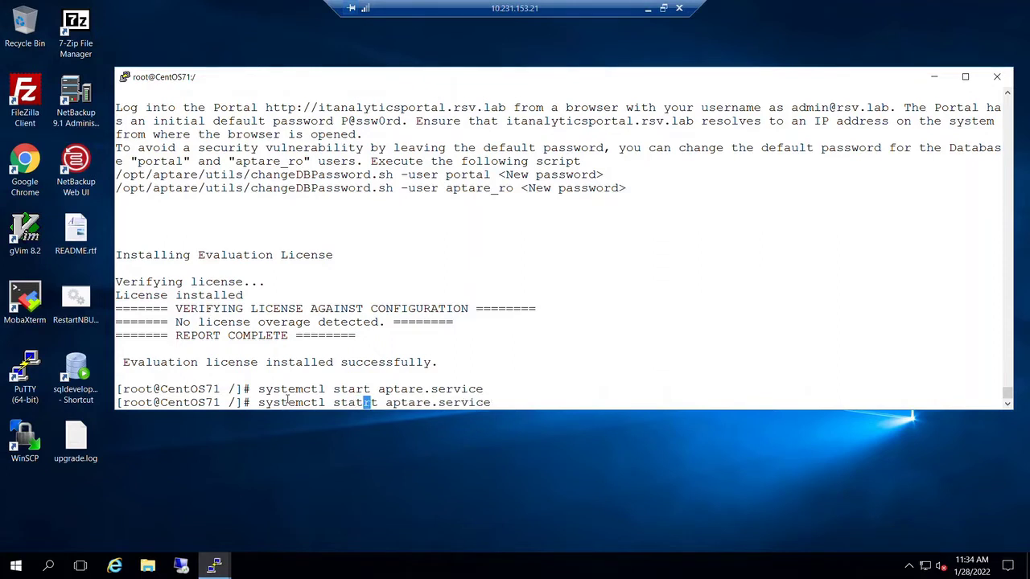
key(Delete)
key(Delete)
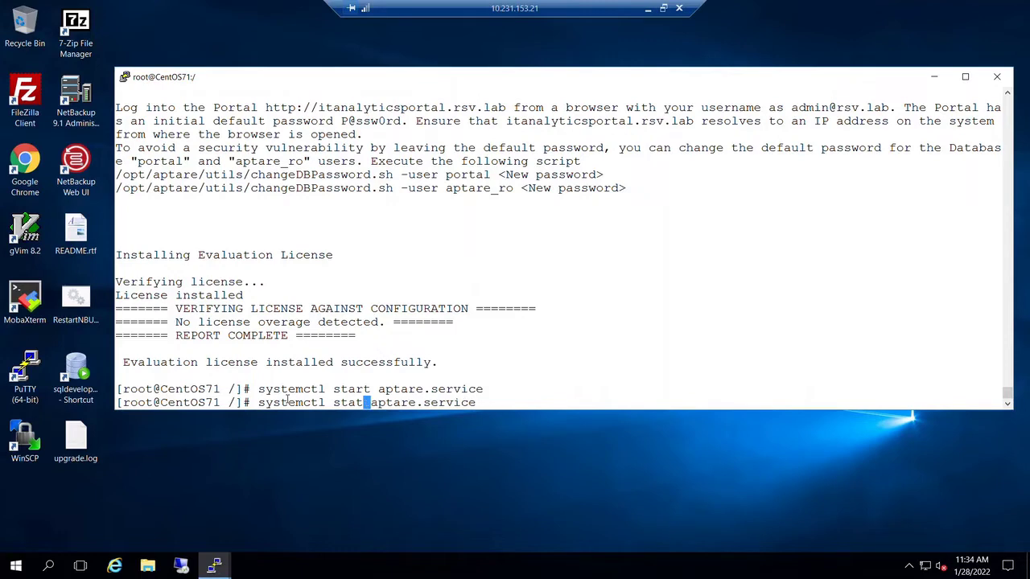
text(us)
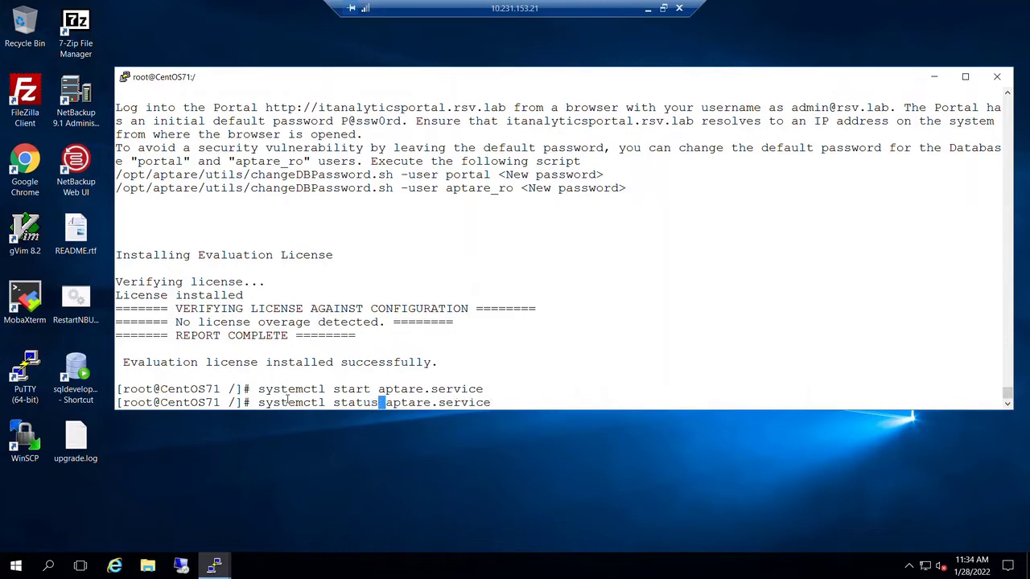
key(Return)
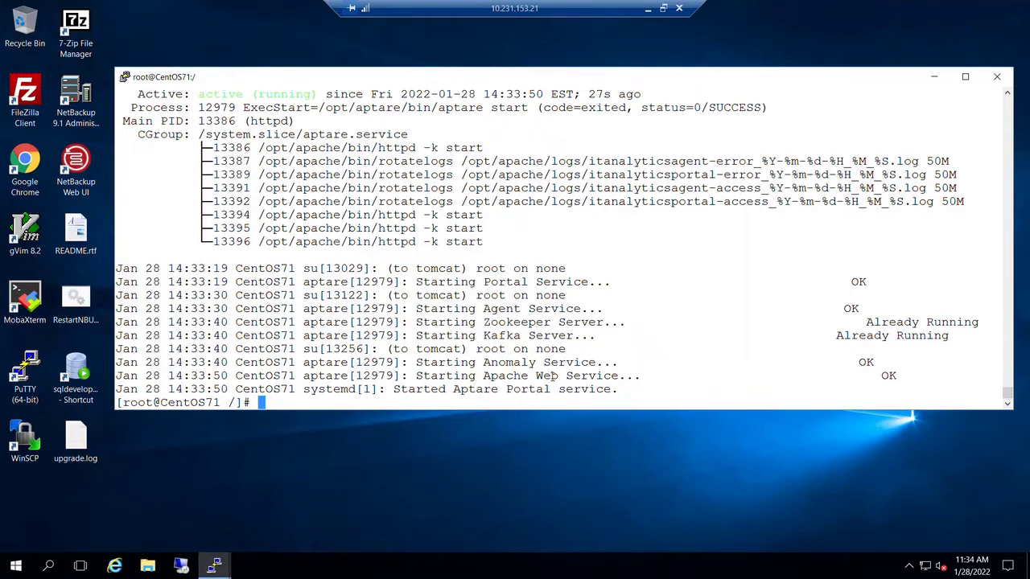
scroll(552, 376, up, 4)
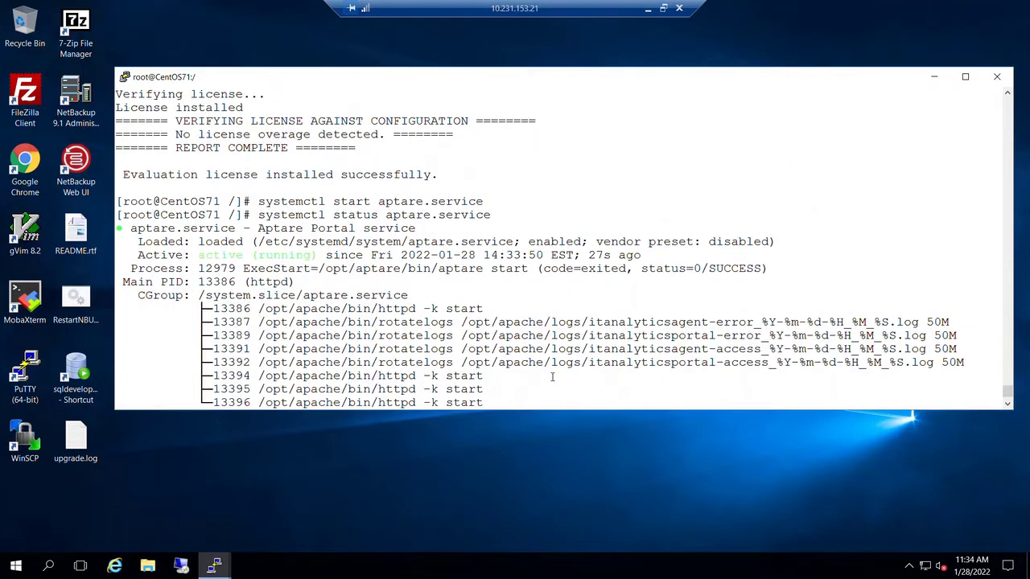
scroll(552, 376, up, 4)
scroll(552, 376, up, 4)
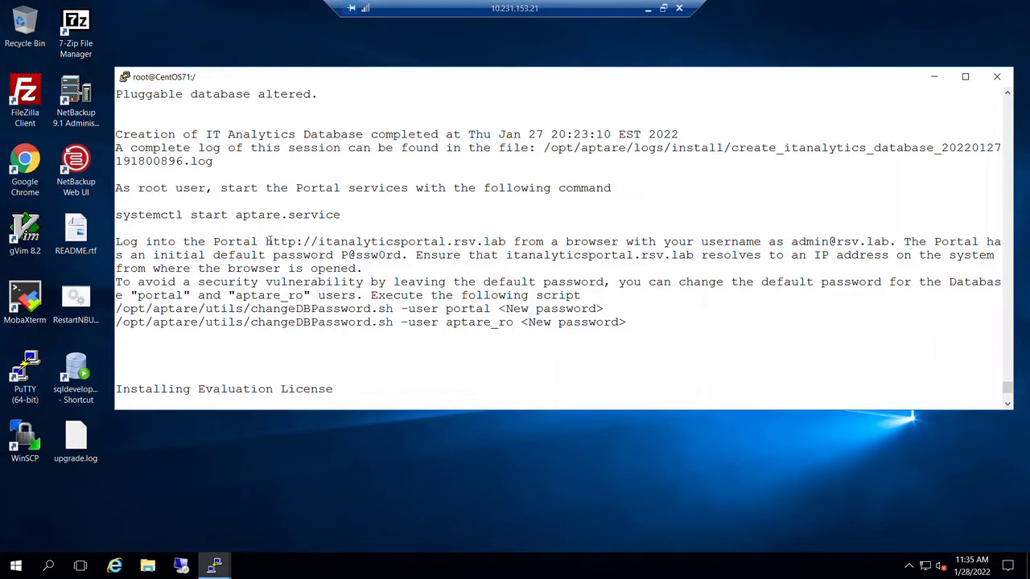
drag(266, 241, 507, 242)
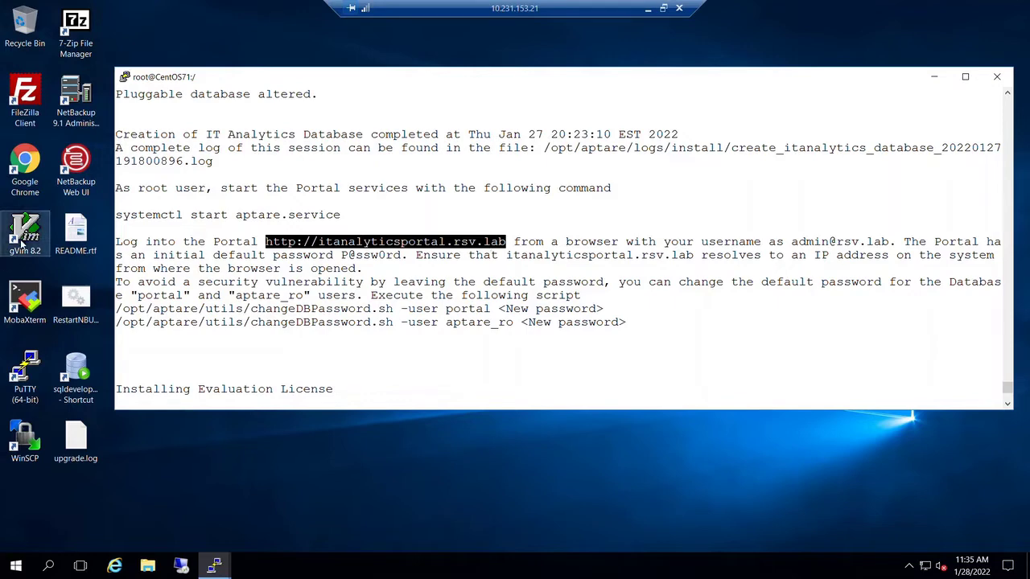
double_click(24, 165)
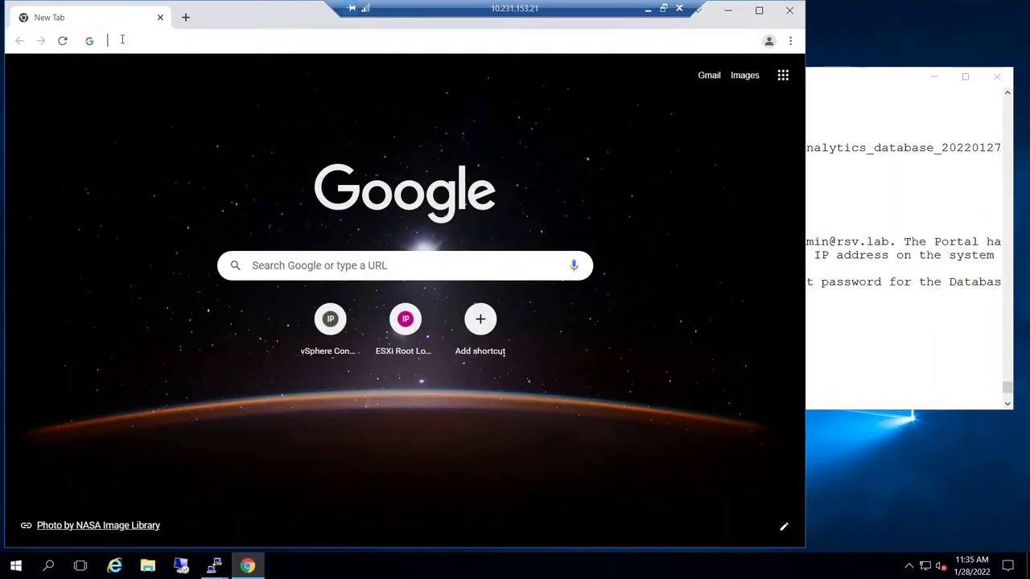
click(122, 38)
text(ht)
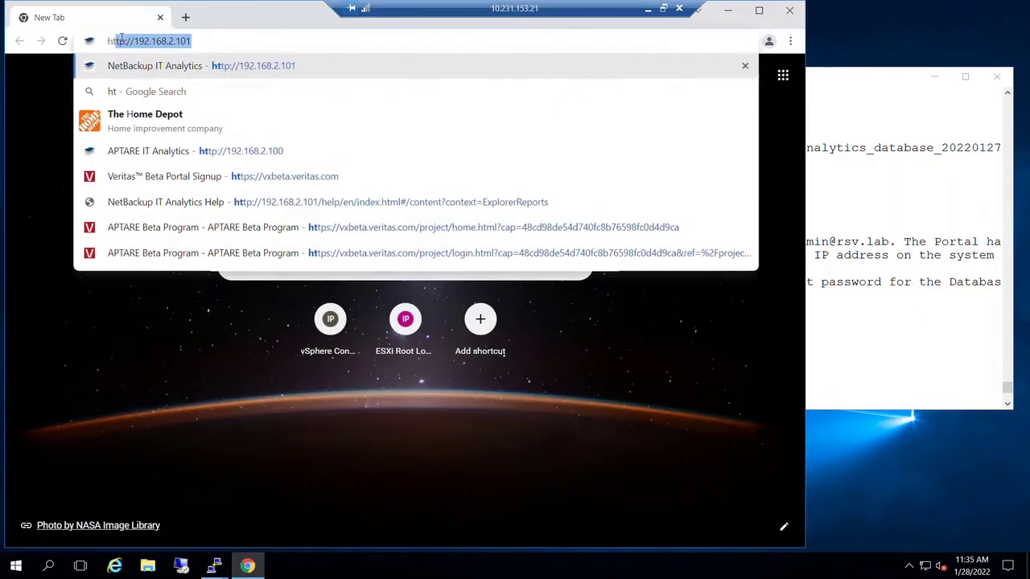
text(tps:)
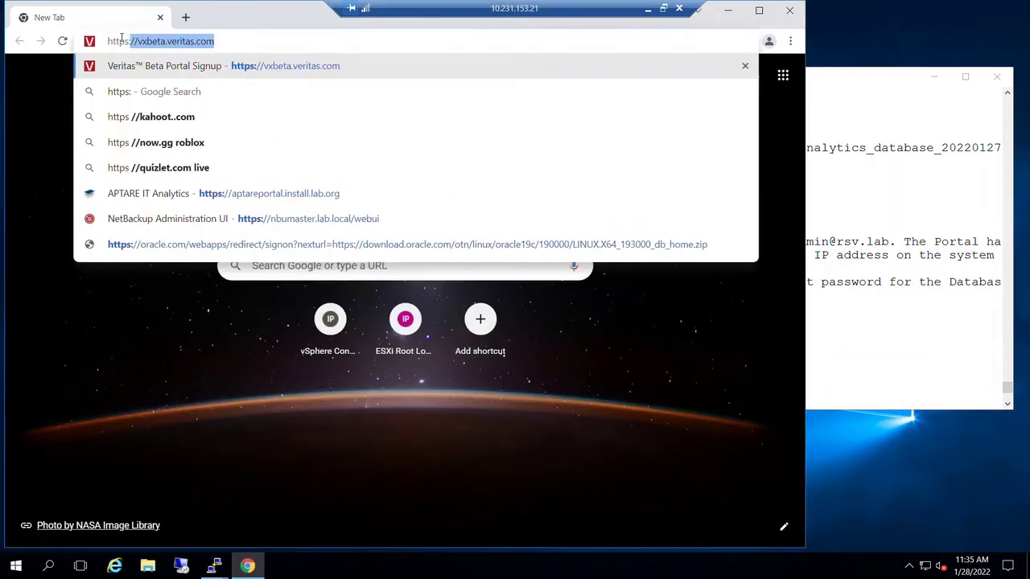
text(//)
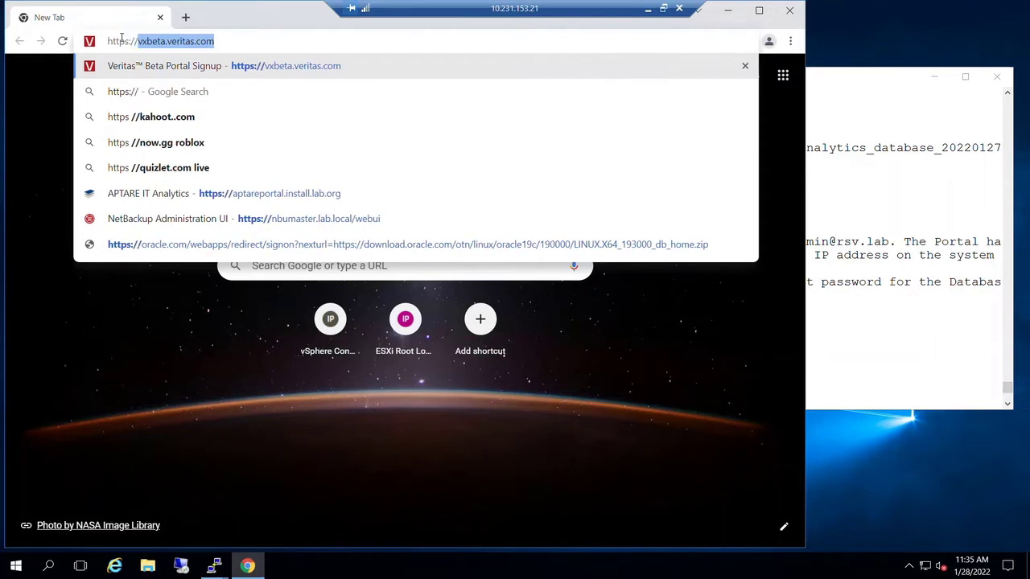
text(192.)
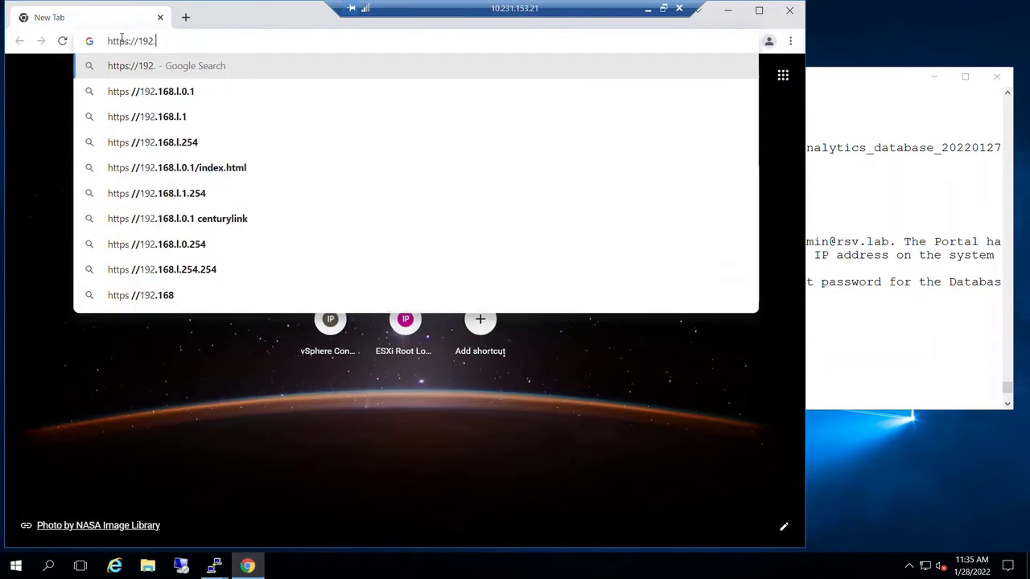
text(1)
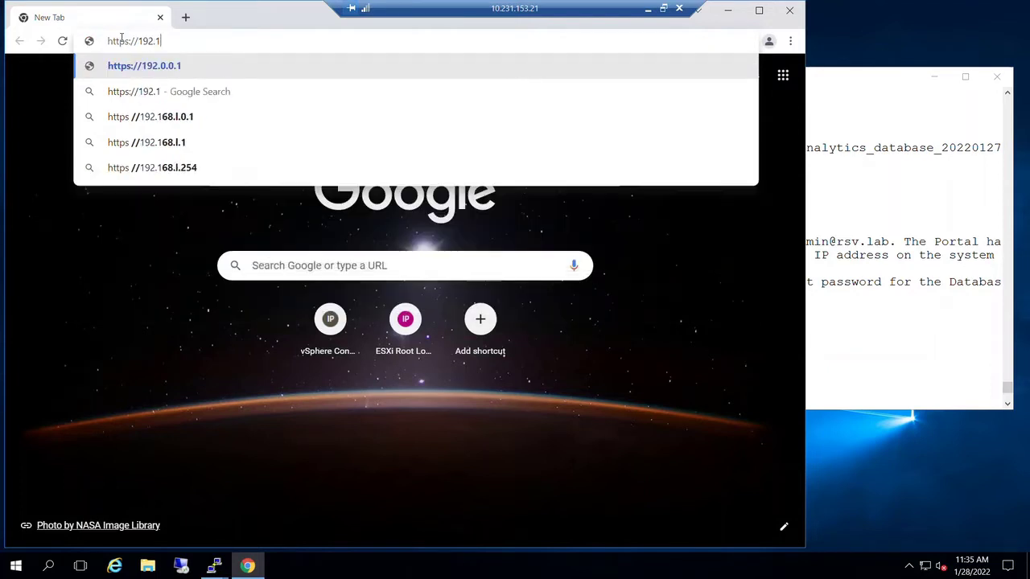
text(68.2.)
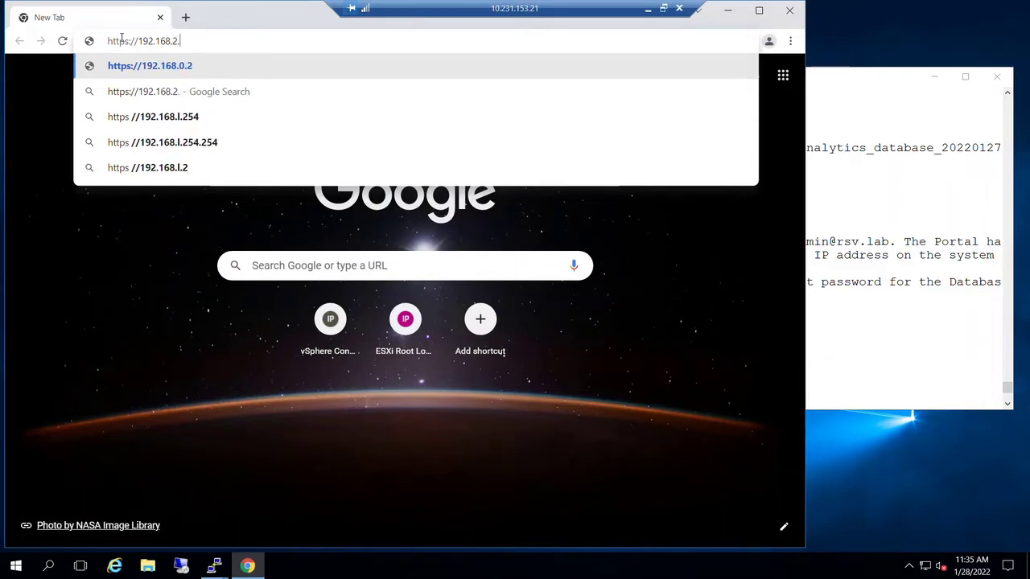
text(100)
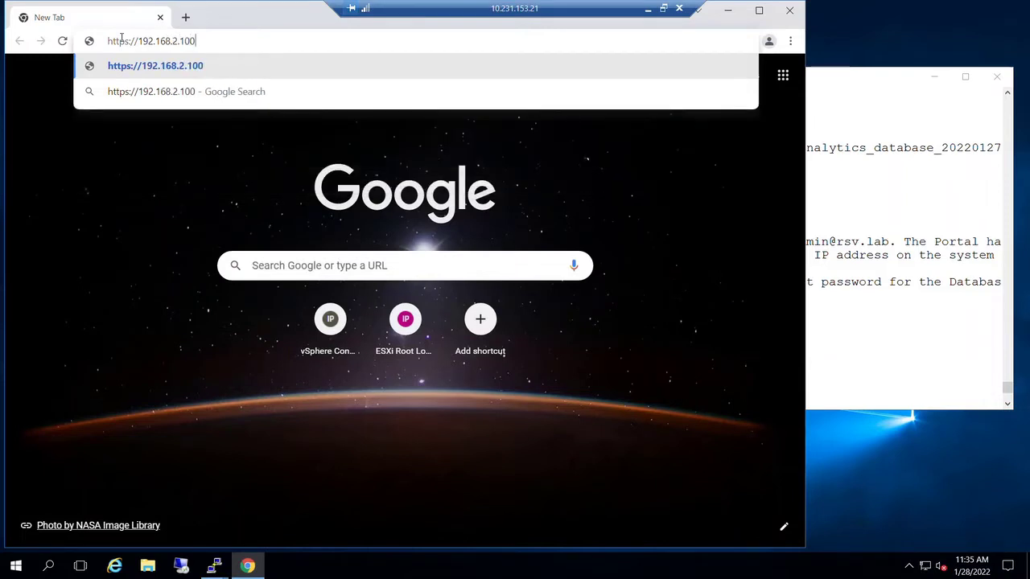
key(Return)
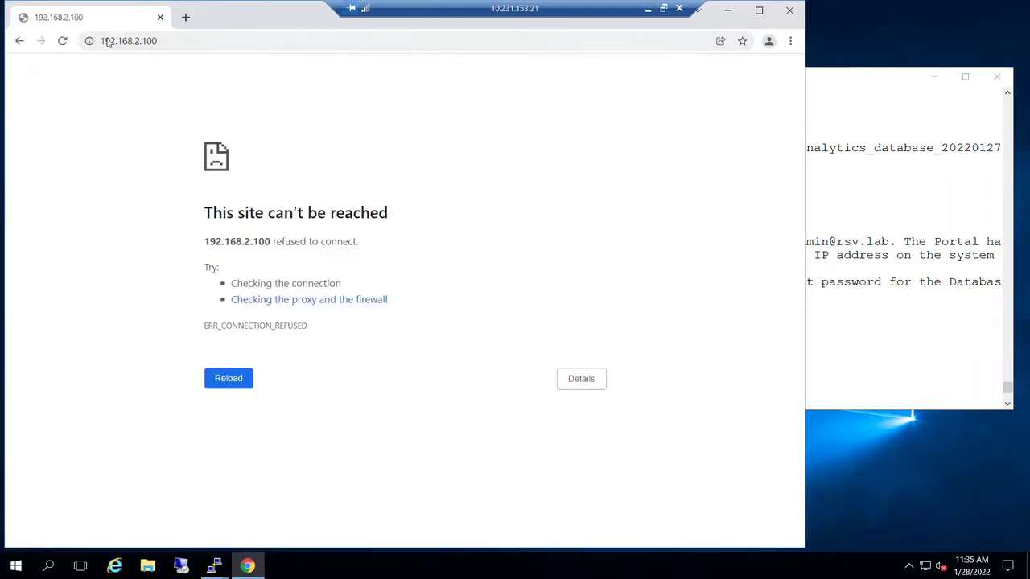
click(103, 41)
click(103, 41)
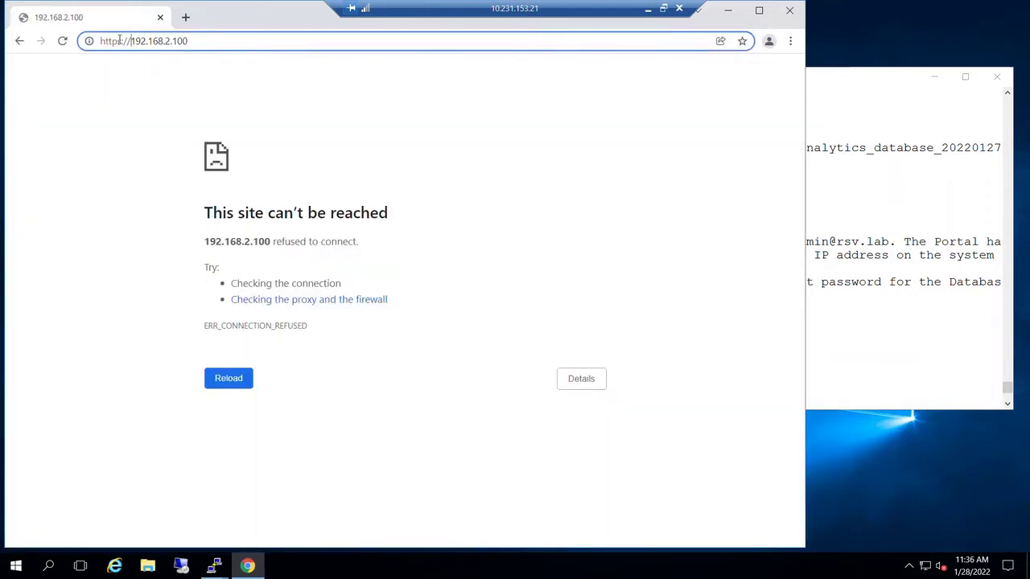
click(119, 41)
key(BackSpace)
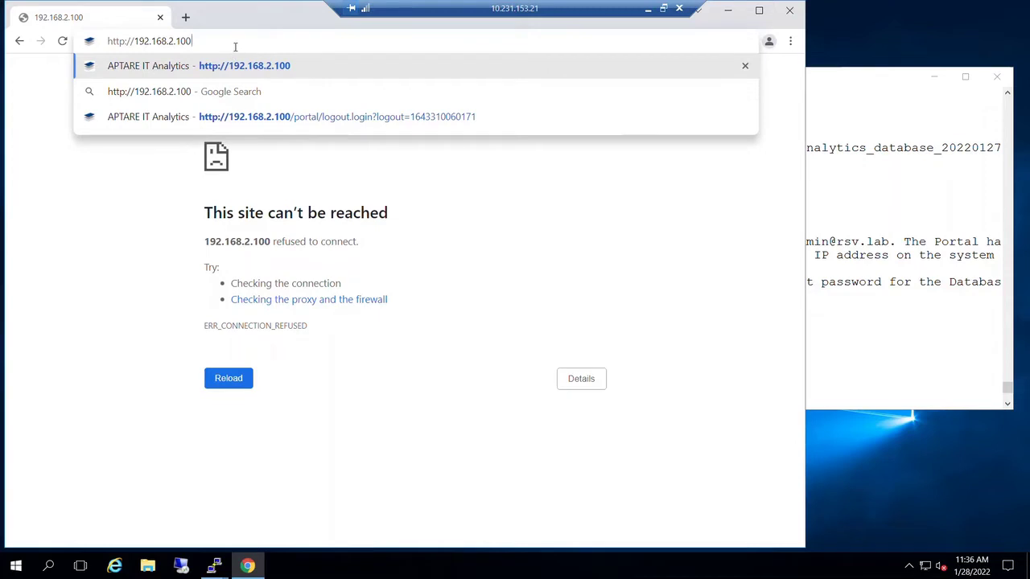
key(Return)
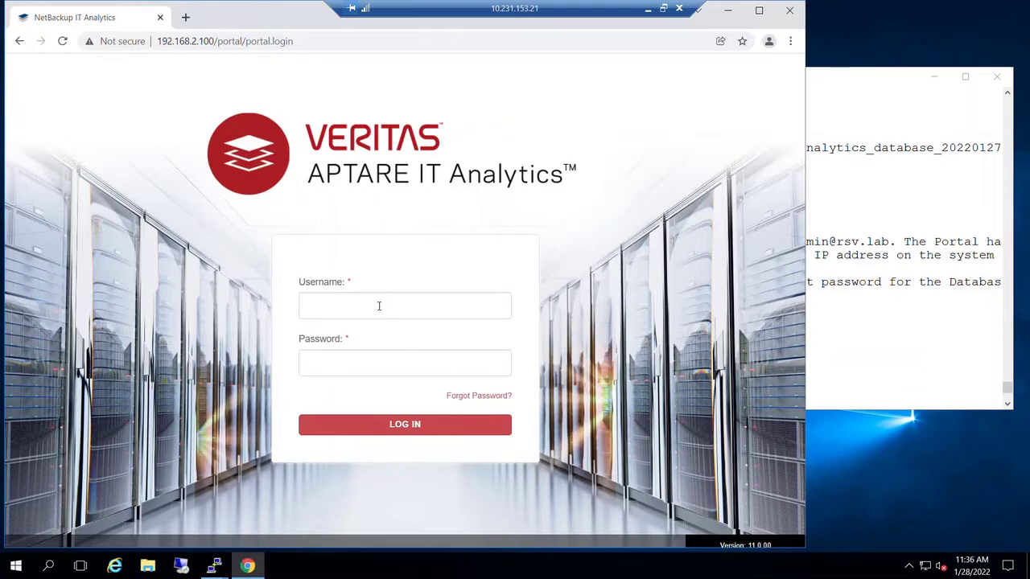
- Copy the portal admin username from the PuTTY install instructions
click(826, 125)
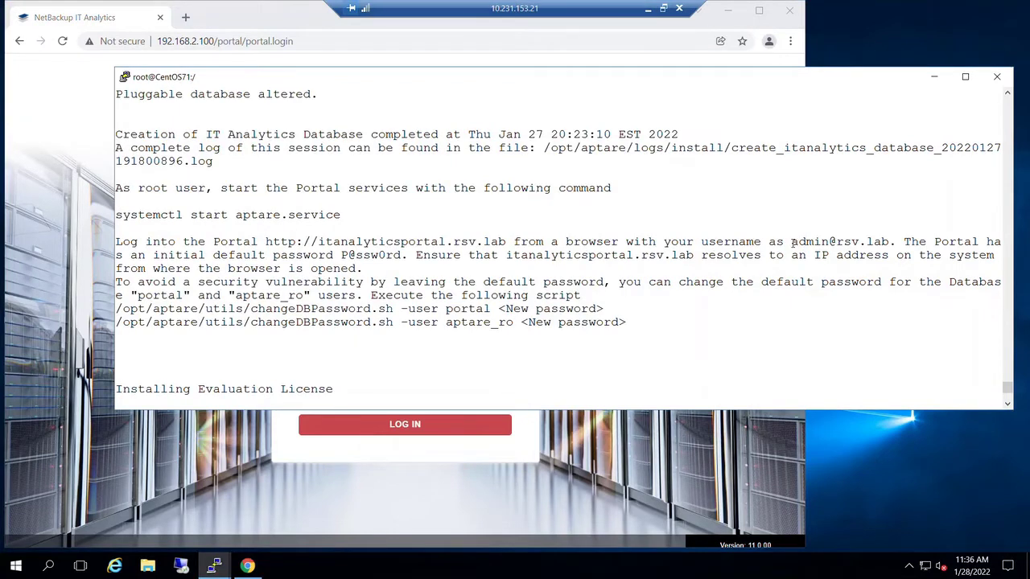
drag(792, 241, 888, 241)
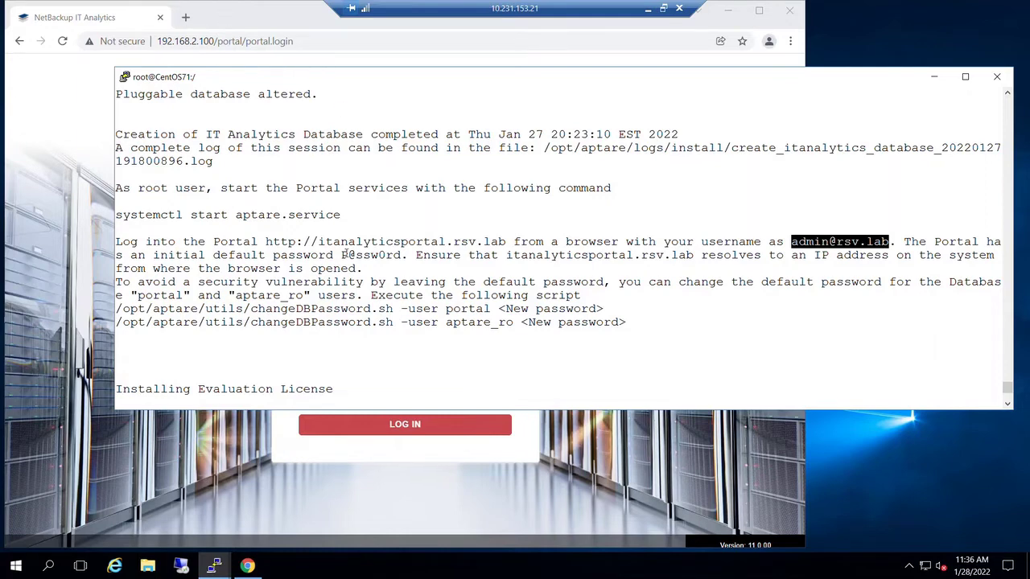
click(288, 24)
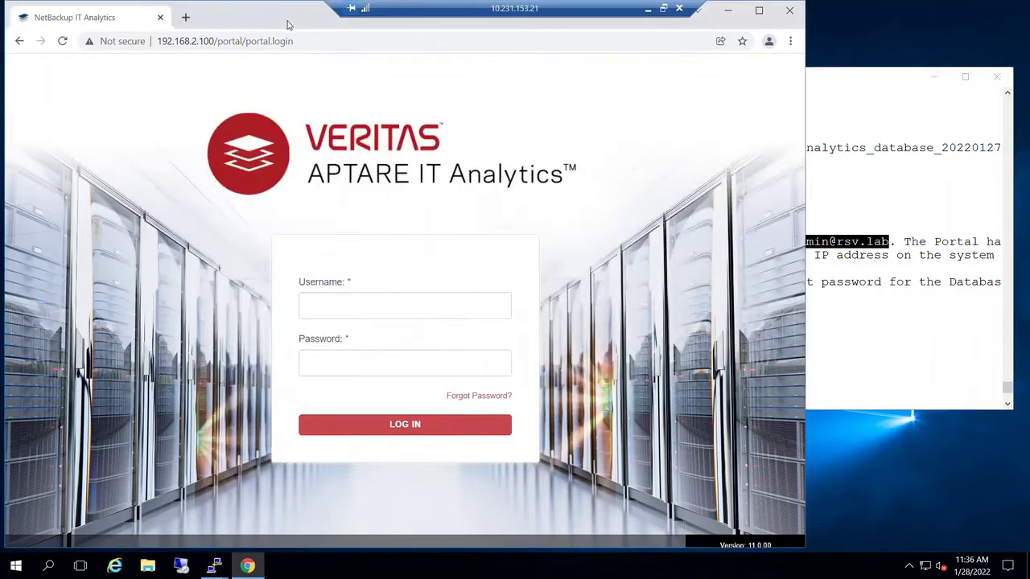
click(313, 308)
right_click(313, 309)
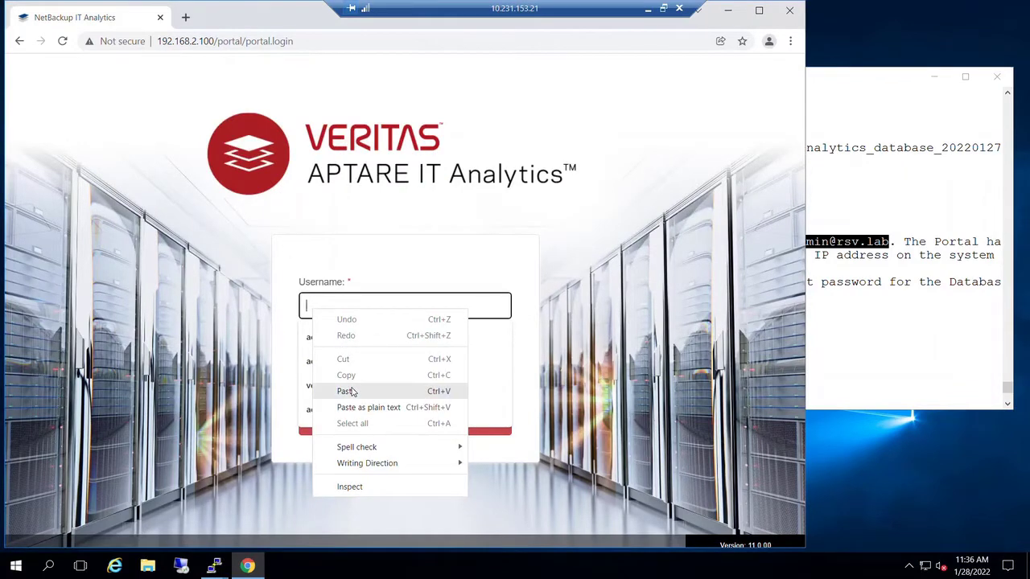
key(Escape)
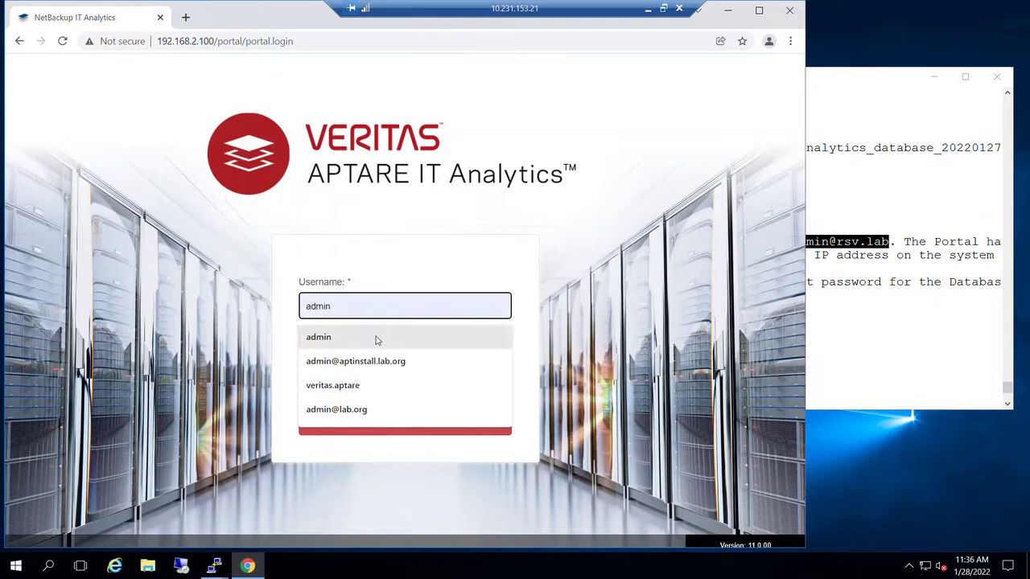
- Log in with the autocompleted admin username and the account password
click(384, 304)
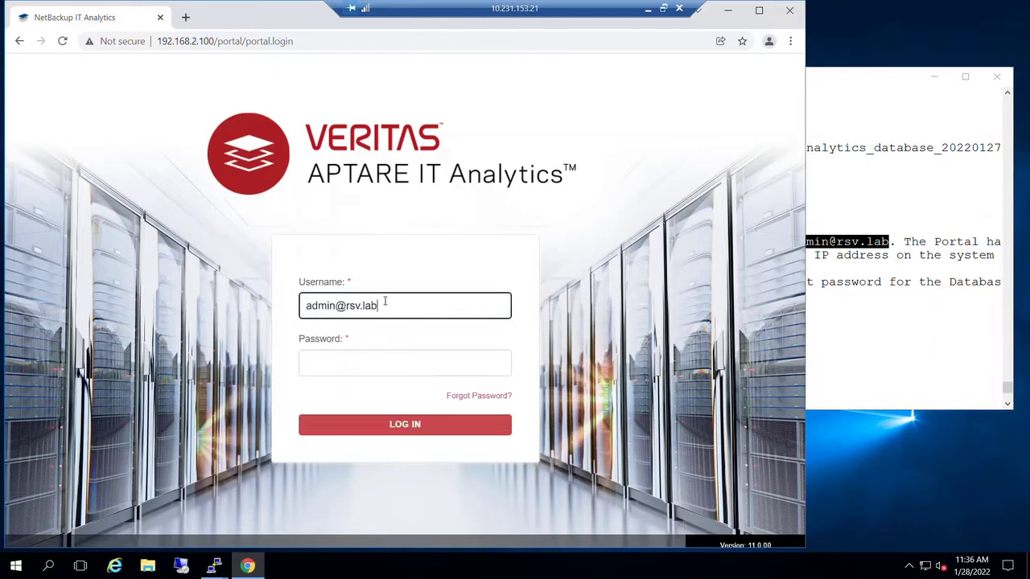
click(306, 361)
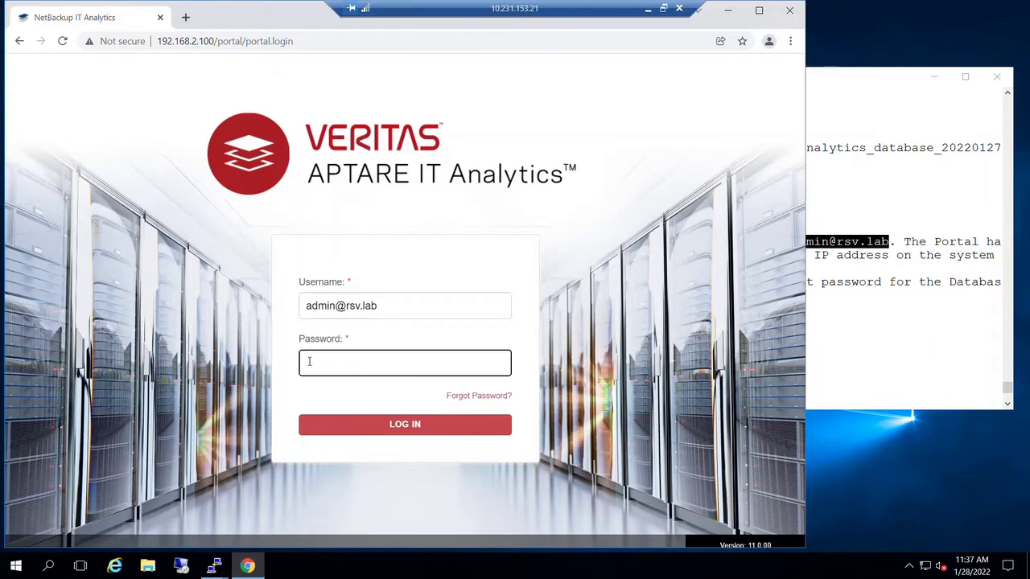
text(••••••••)
click(416, 428)
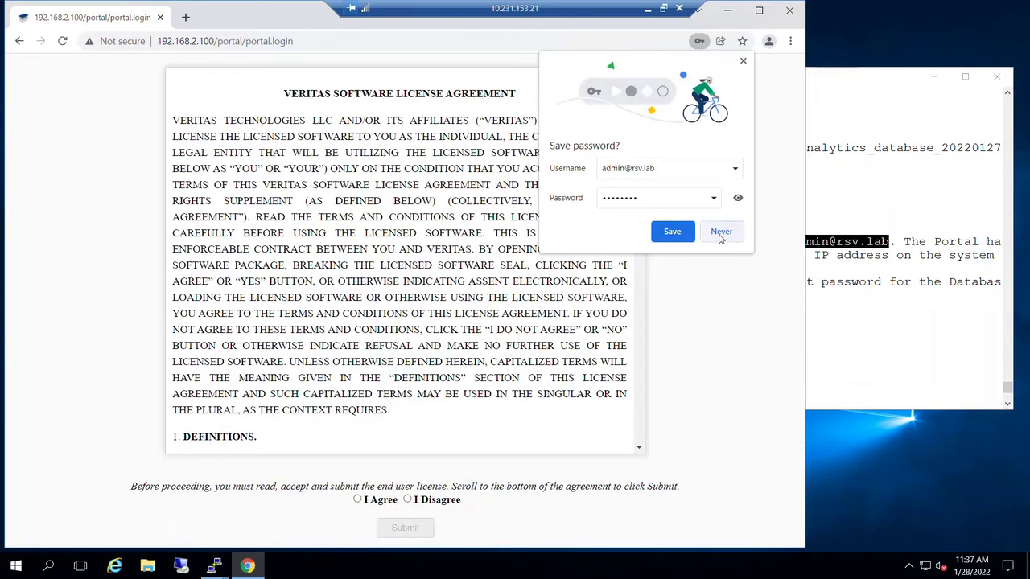
- Decline Chrome's save-password offer and select I Agree at the end of the license
click(672, 232)
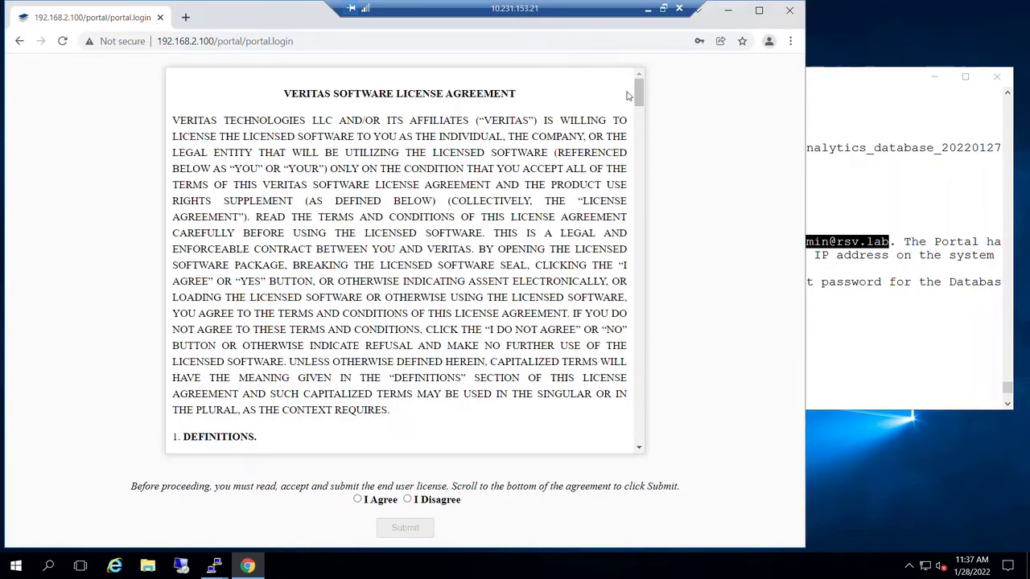
scroll(644, 156, down, 1)
scroll(644, 156, down, 20)
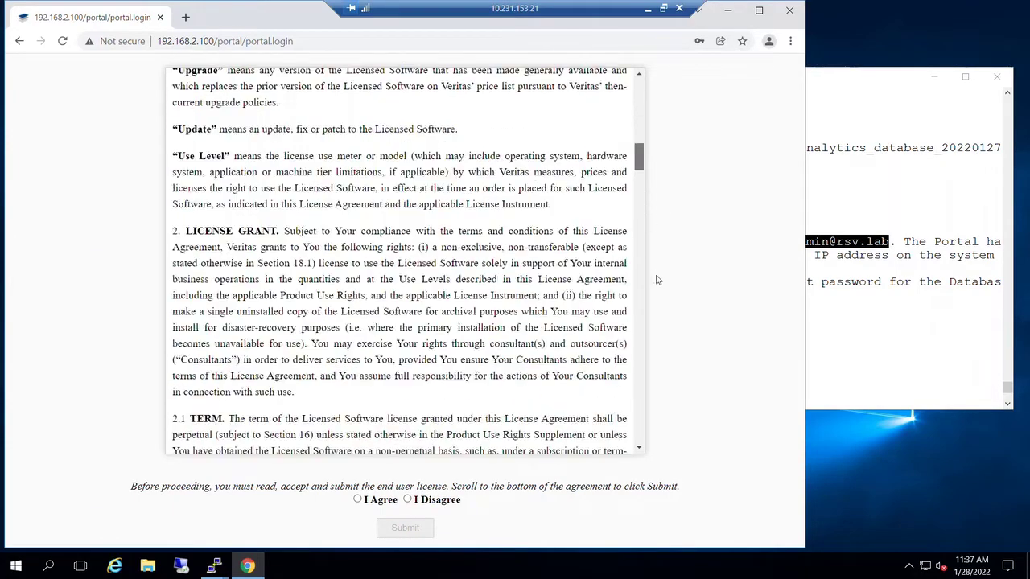
scroll(664, 400, down, 10)
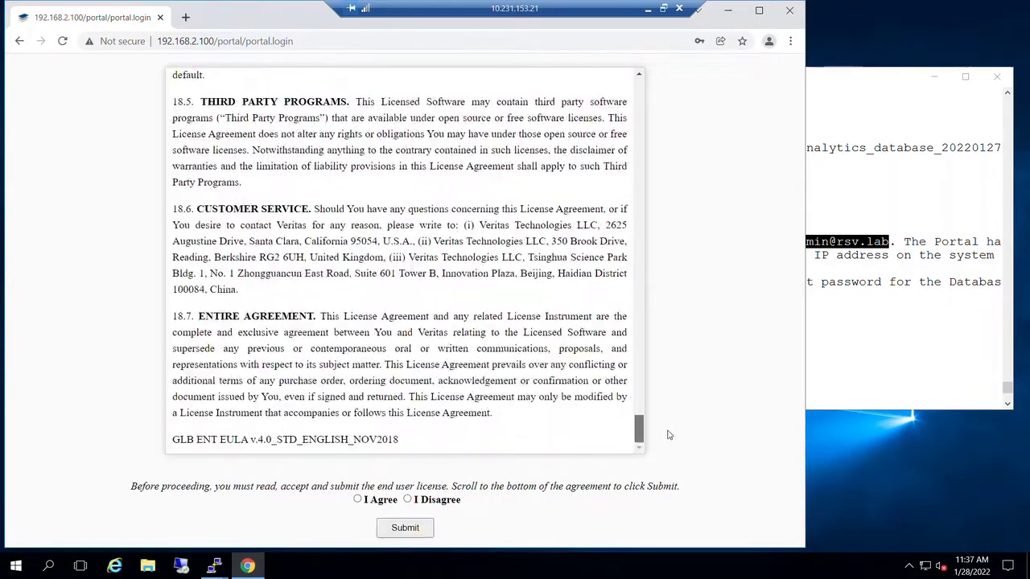
click(359, 500)
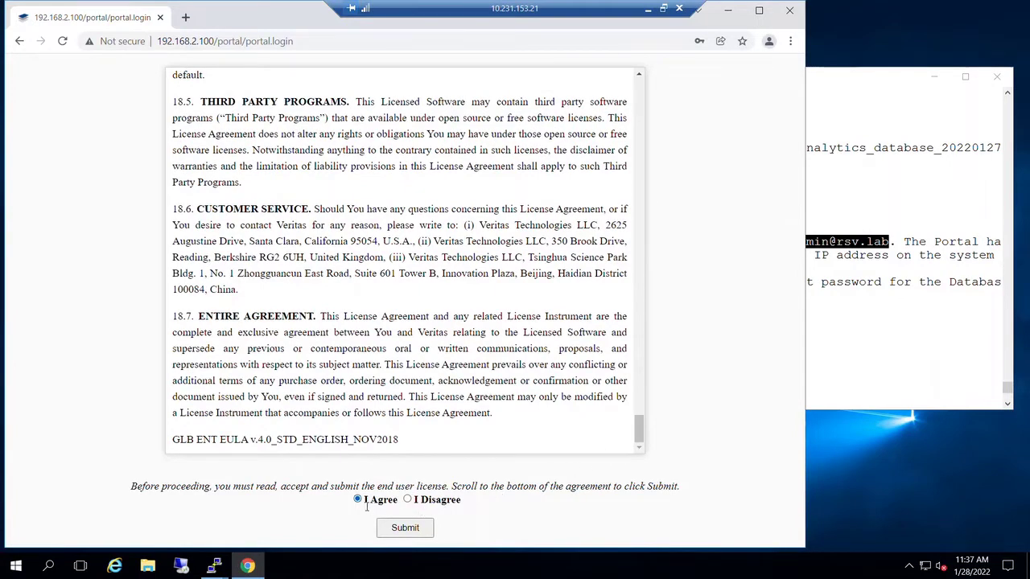
- Submit the license acceptance and enter the current admin password
click(406, 528)
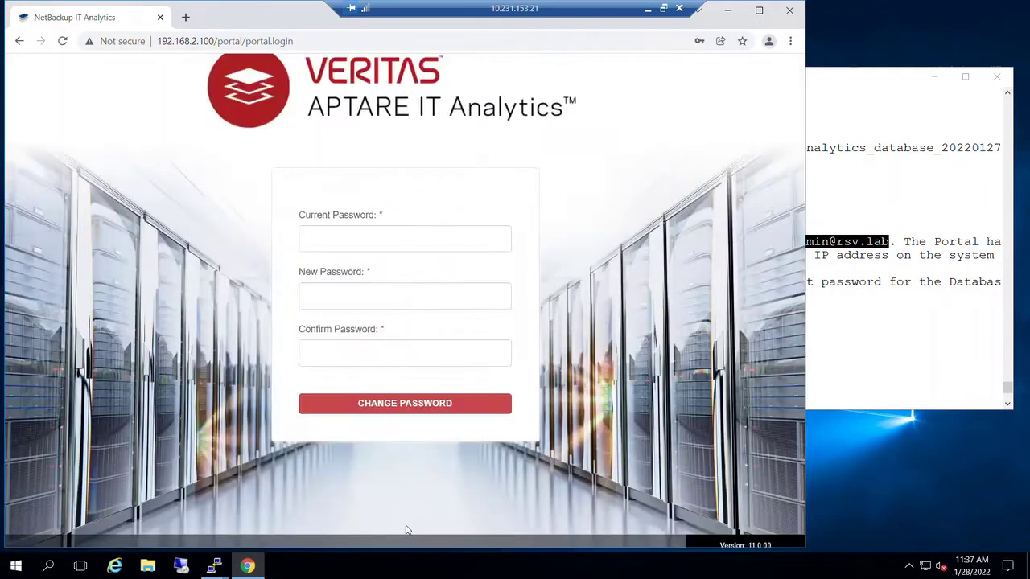
click(327, 239)
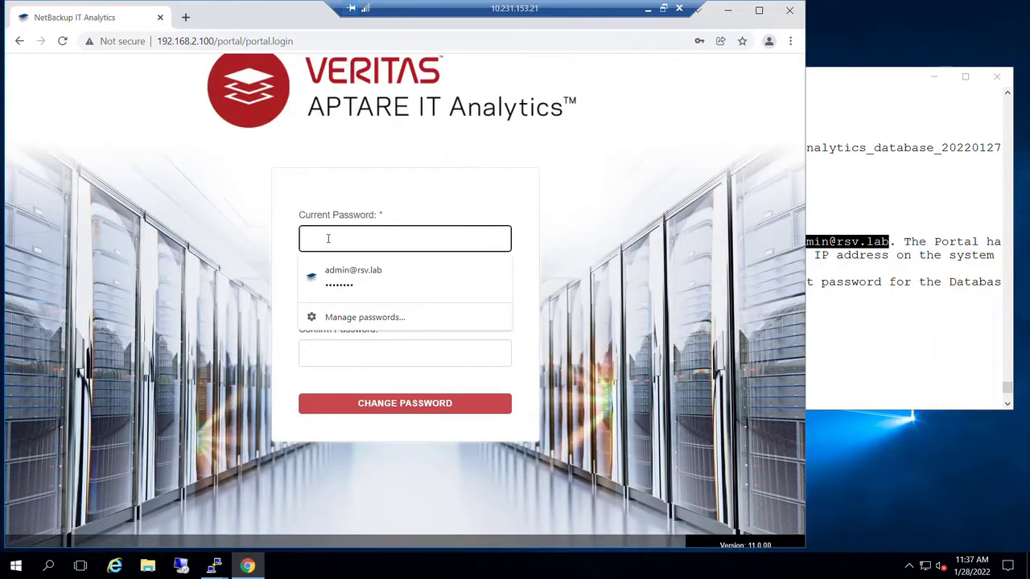
text(admin)
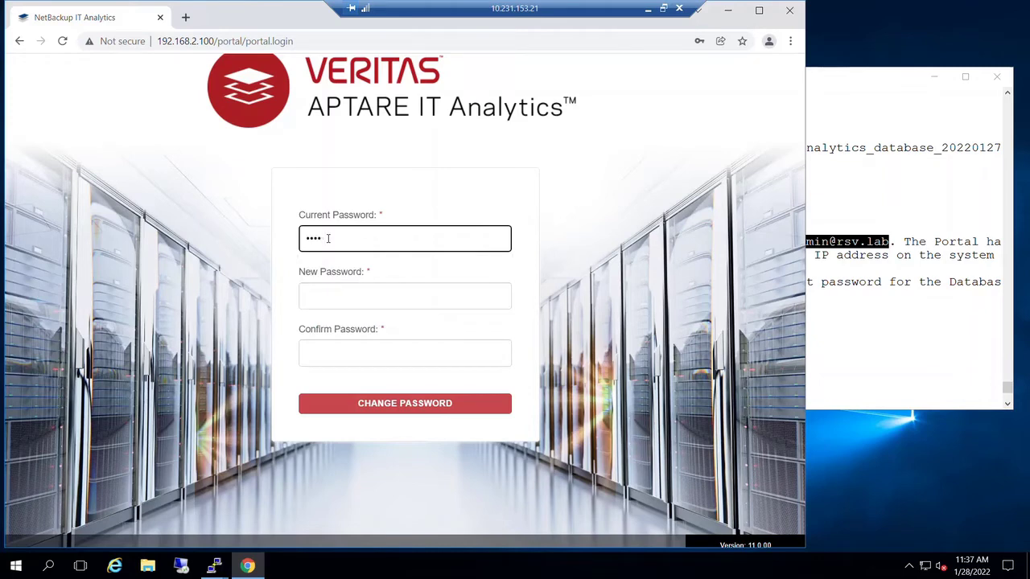
key(BackSpace)
key(BackSpace)
key(BackSpace)
key(BackSpace)
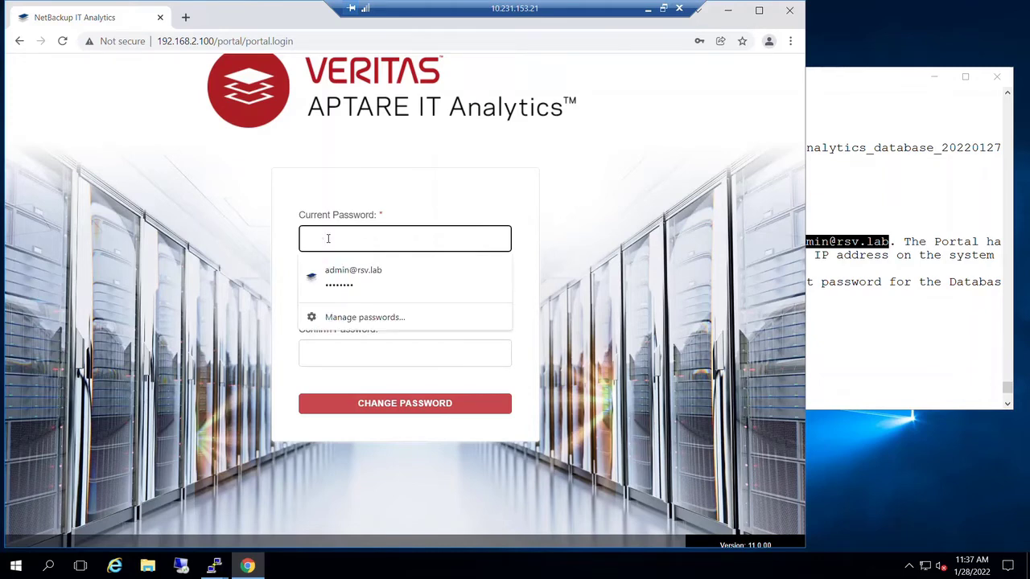
text(••)
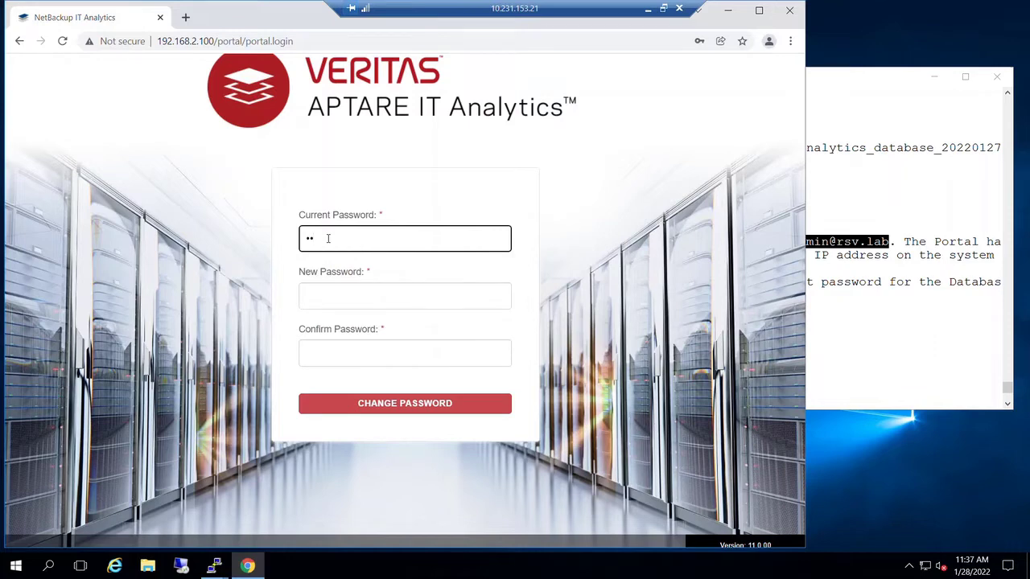
text(••••••)
- Enter and confirm the new admin password, then apply the change
key(Tab)
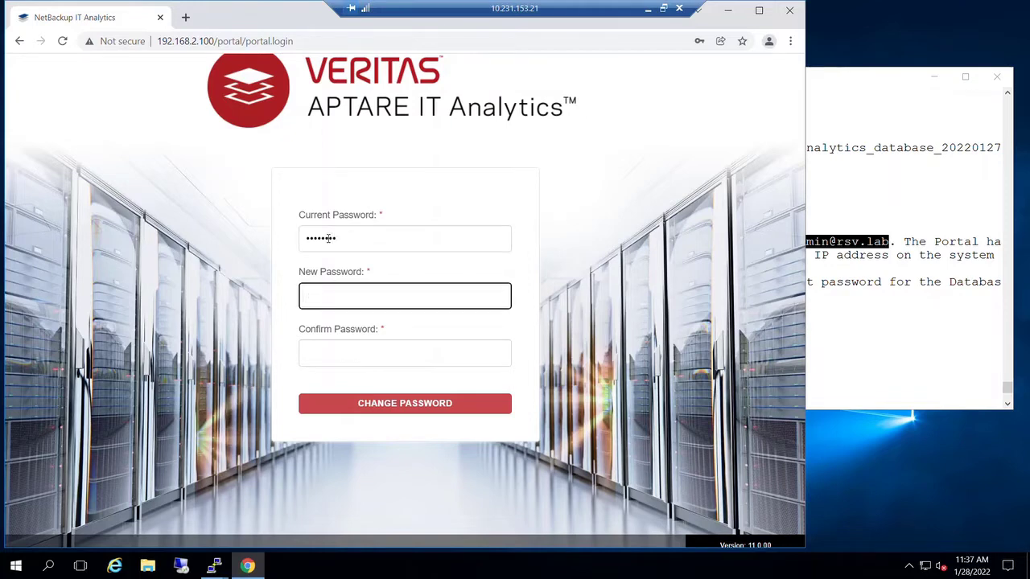
text(•••••)
key(Tab)
text(•••••)
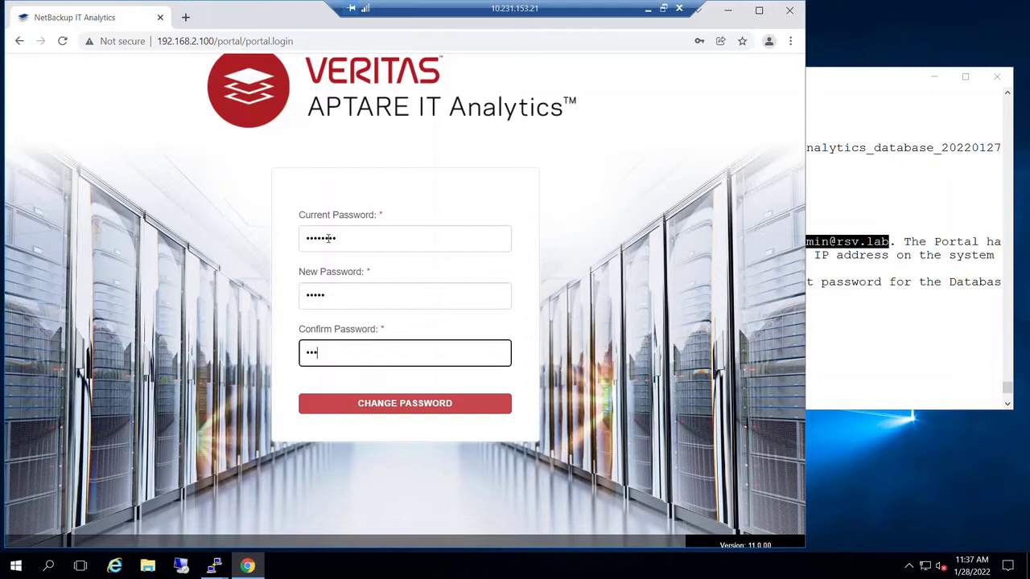
click(406, 405)
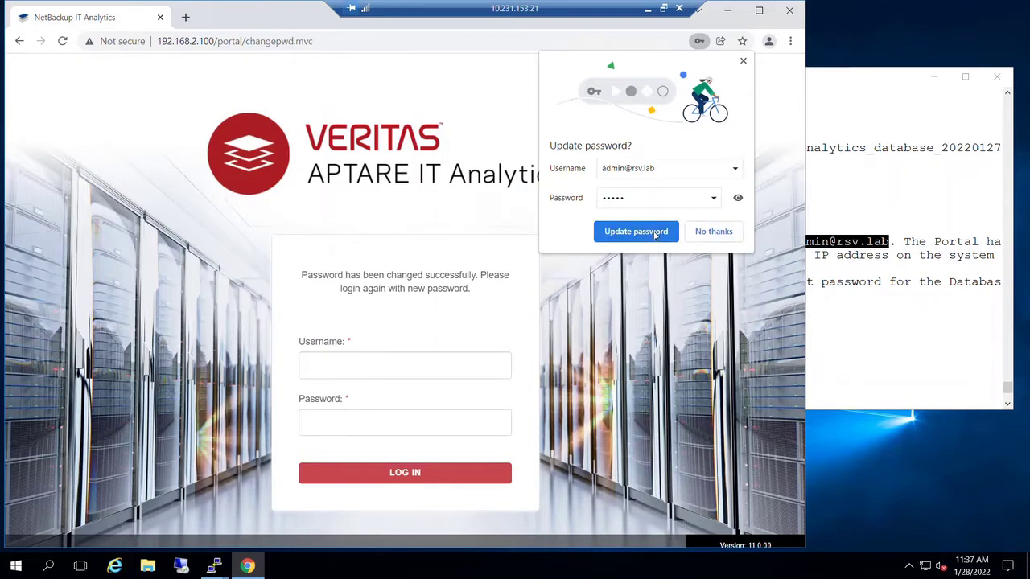
- Update Chrome's saved password and log back in with the saved admin login
click(653, 234)
click(359, 361)
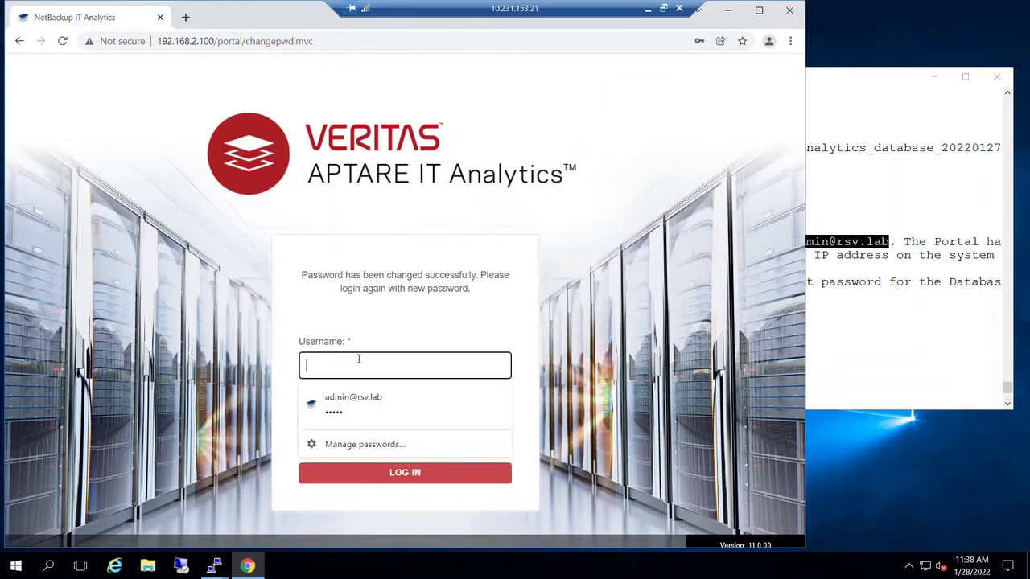
click(364, 404)
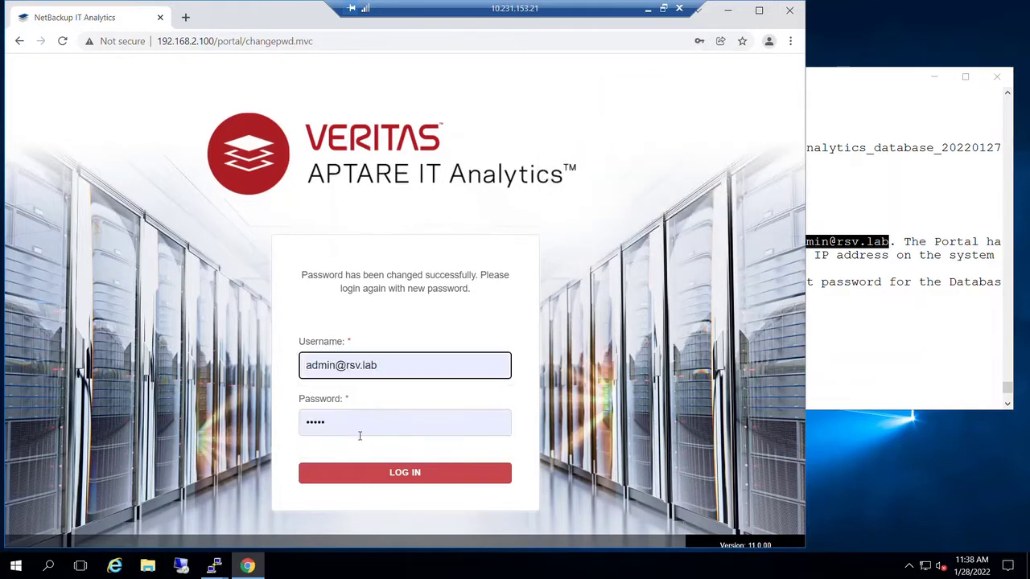
click(422, 478)
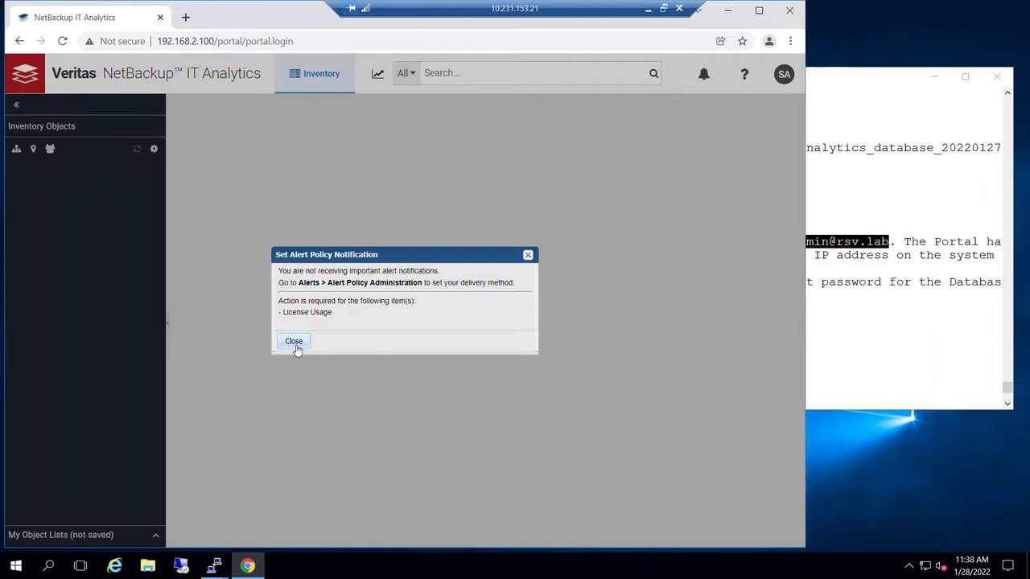
- Dismiss the alert notification notice and maximize the browser window
click(295, 342)
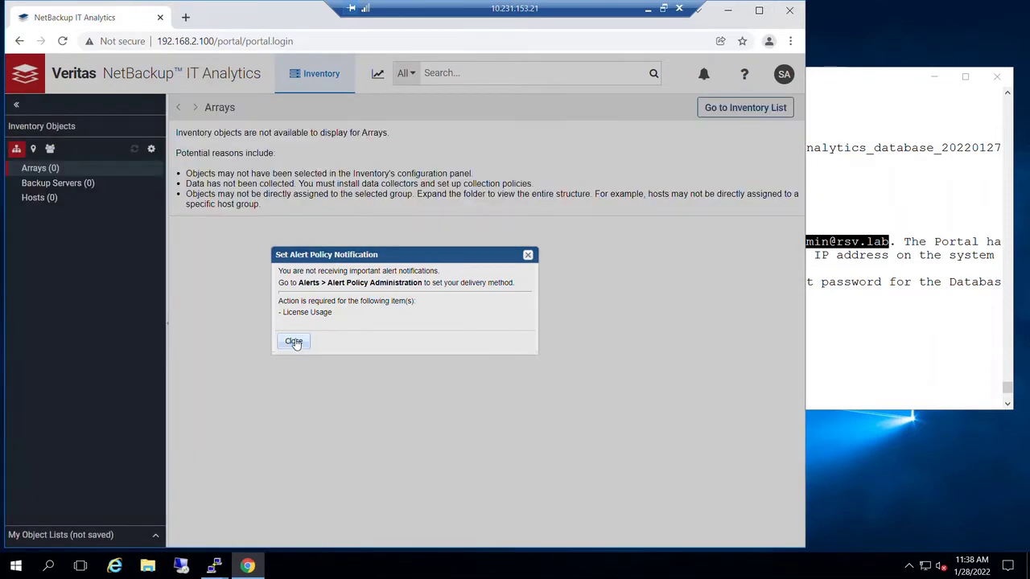
click(295, 342)
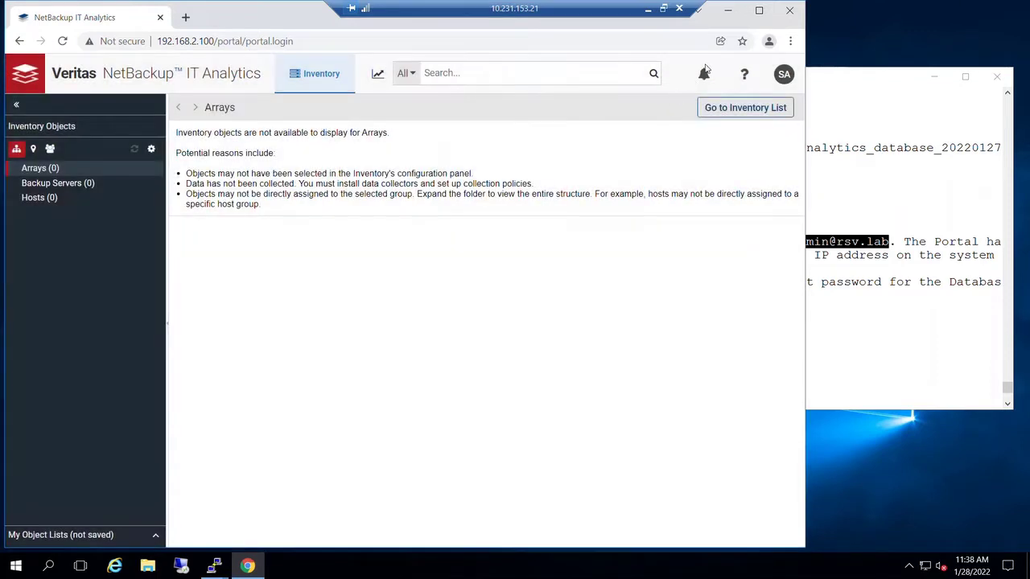
click(757, 9)
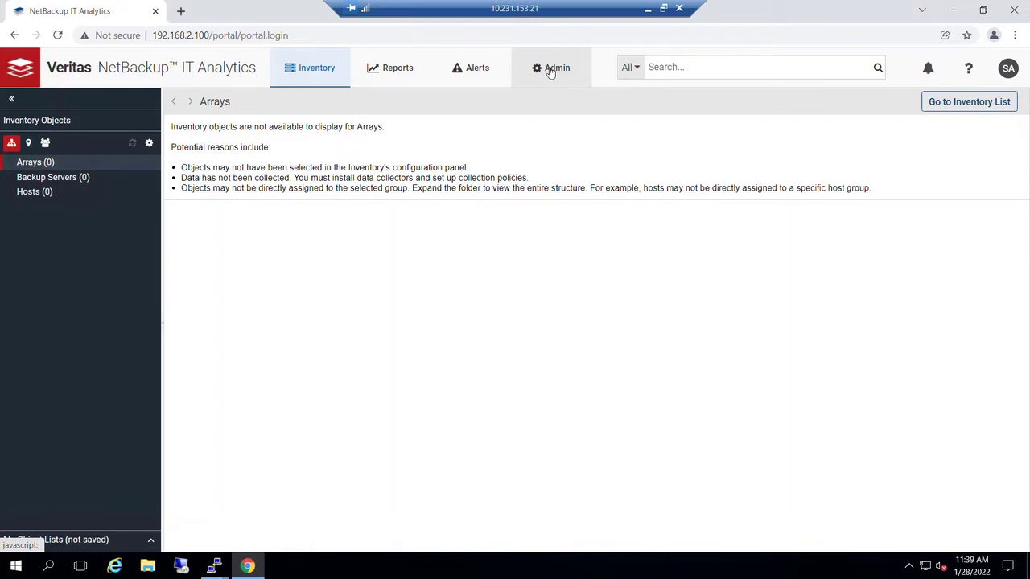
- Go to Admin > Data Collection > Collector Administration and start Add Collector
click(550, 71)
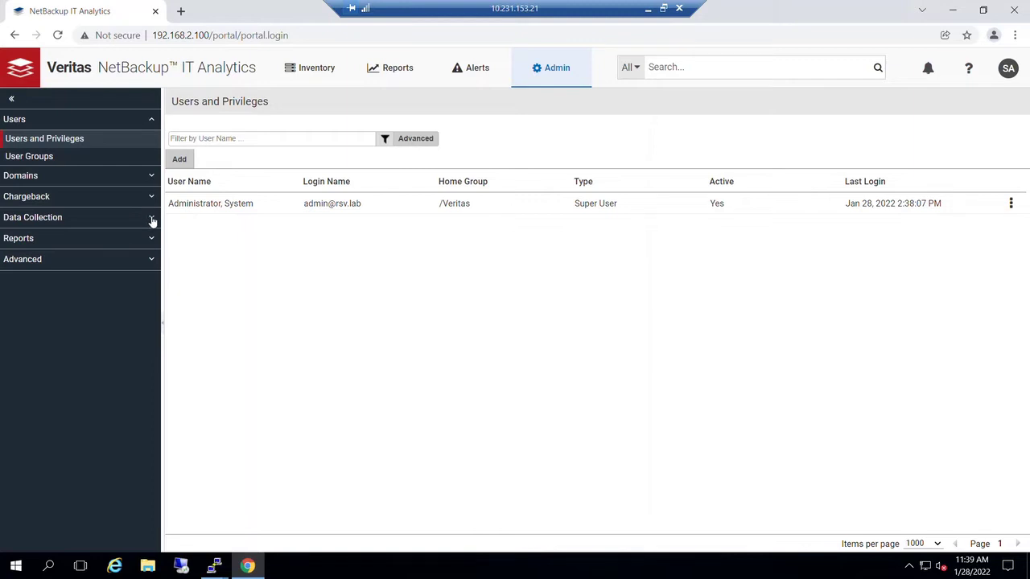
click(152, 221)
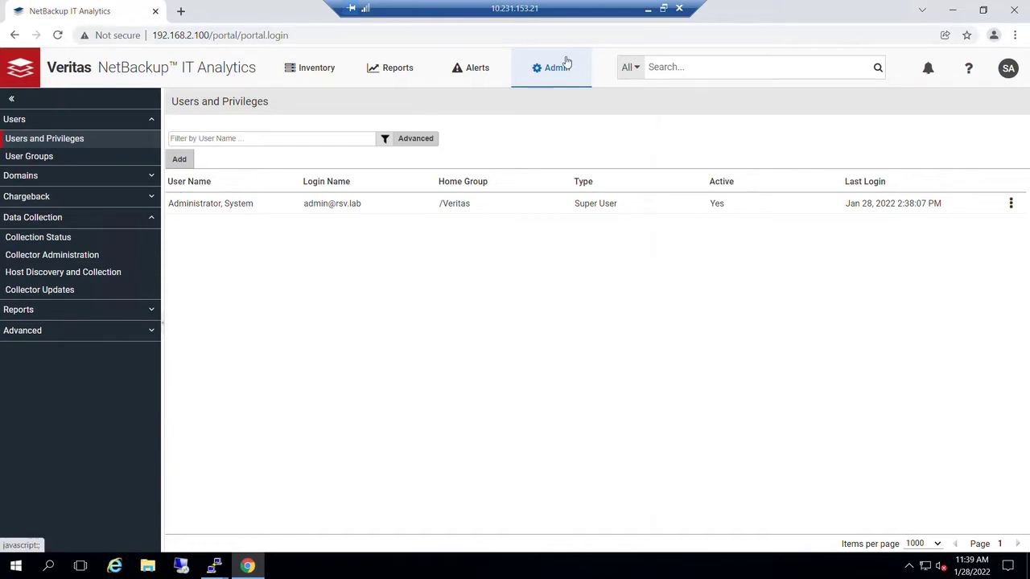
click(90, 257)
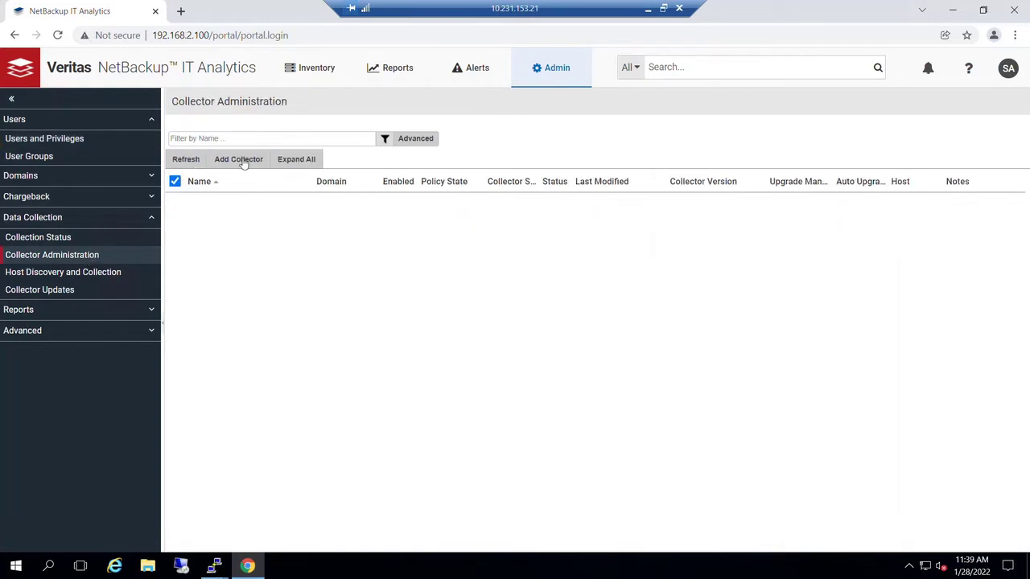
click(242, 160)
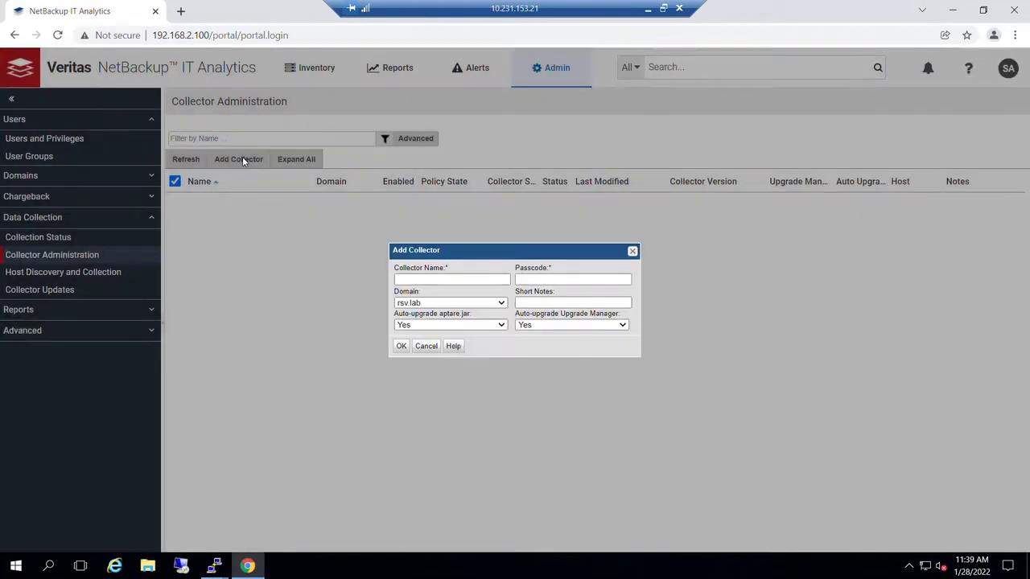
- Create collector Windows_DC with its passcode in domain rsv.lab and submit it
click(427, 282)
click(427, 280)
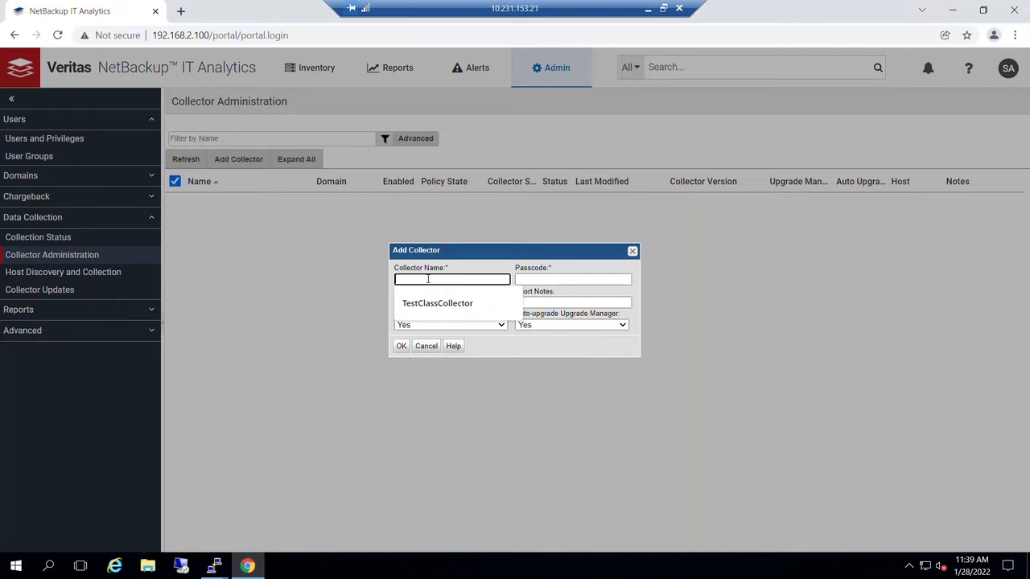
text(Winds)
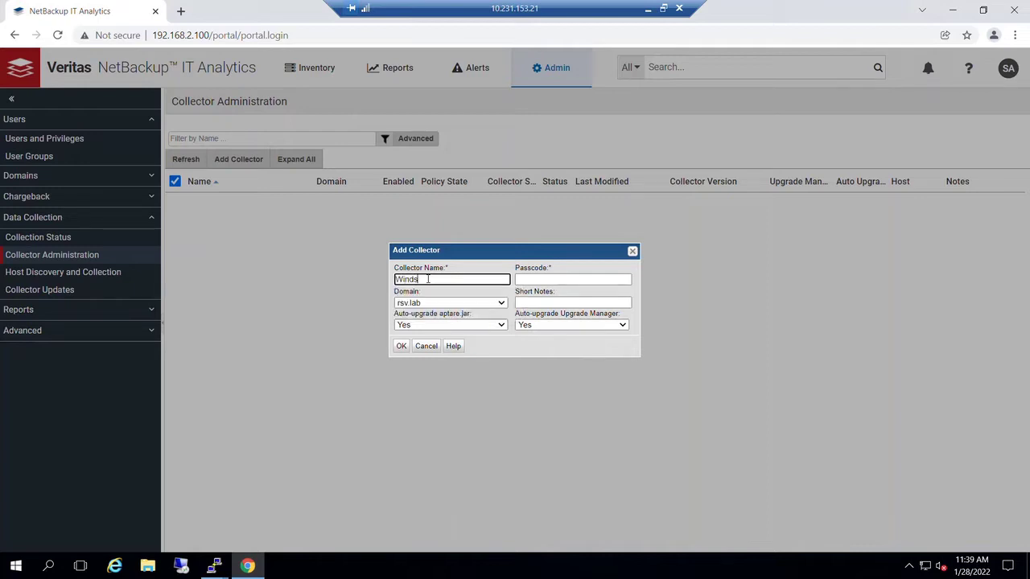
key(BackSpace)
text(ows_DC)
key(Tab)
text(p)
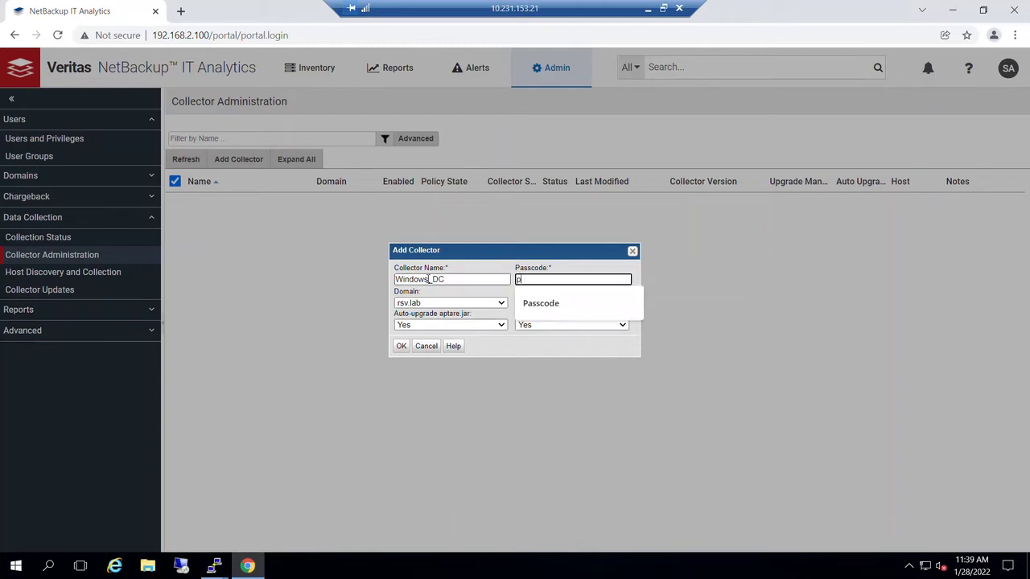
text(asscodew)
key(BackSpace)
click(439, 304)
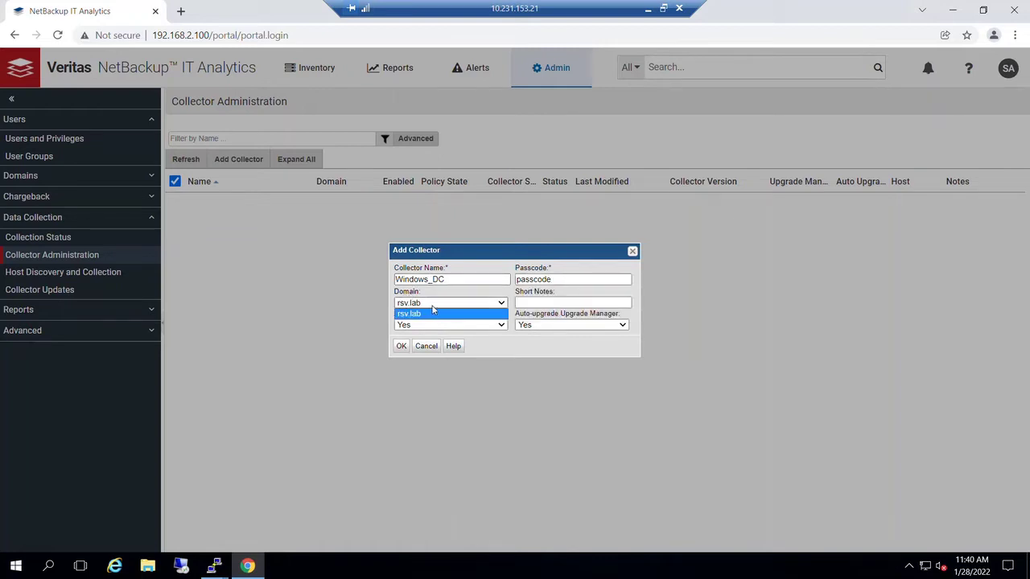
click(402, 346)
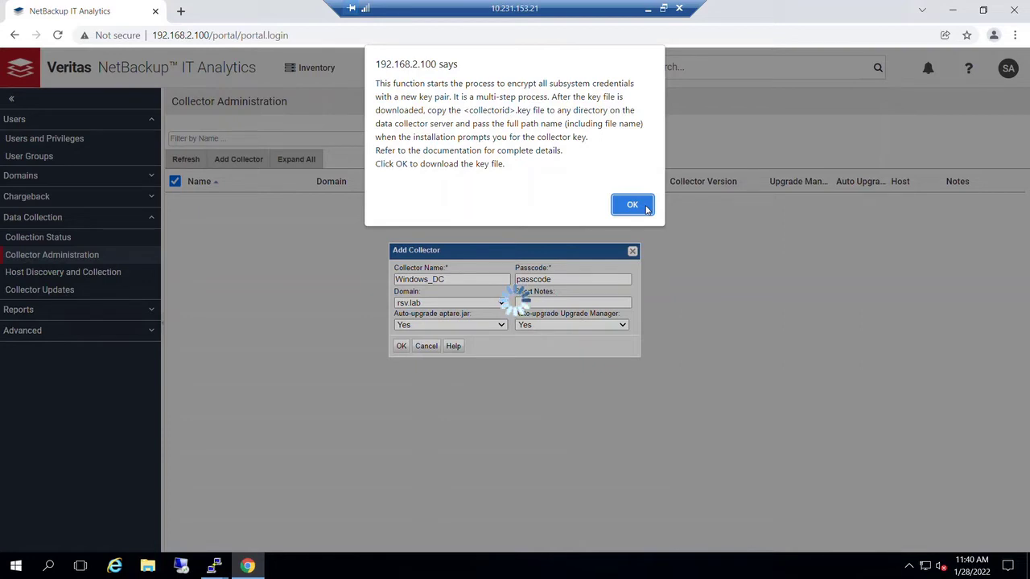
- Accept the key-file alert to download Windows_DC.key and add the collector
click(646, 209)
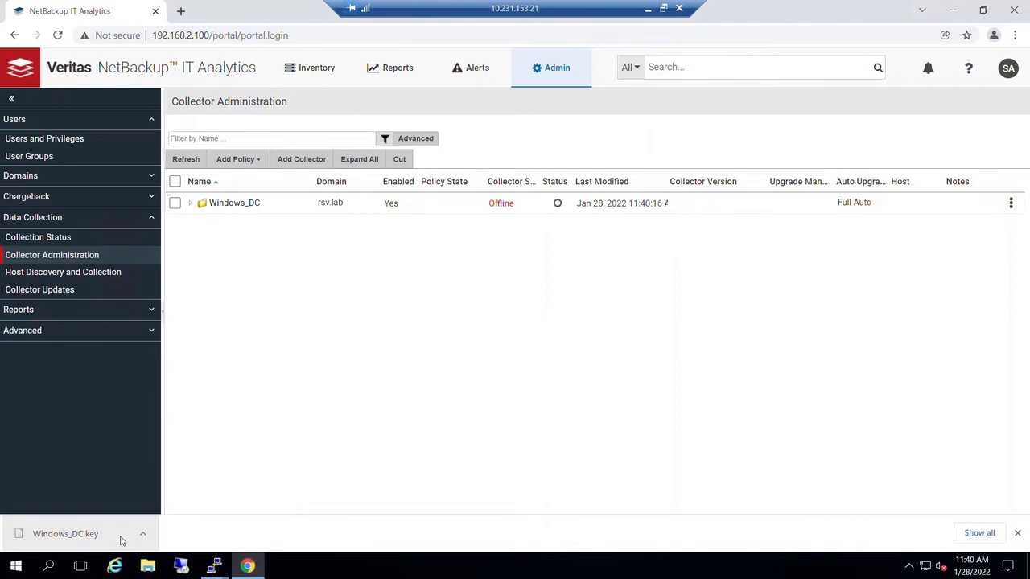
- Select the Windows_DC collector and add a Data Protection > Veritas NetBackup policy to it
click(232, 206)
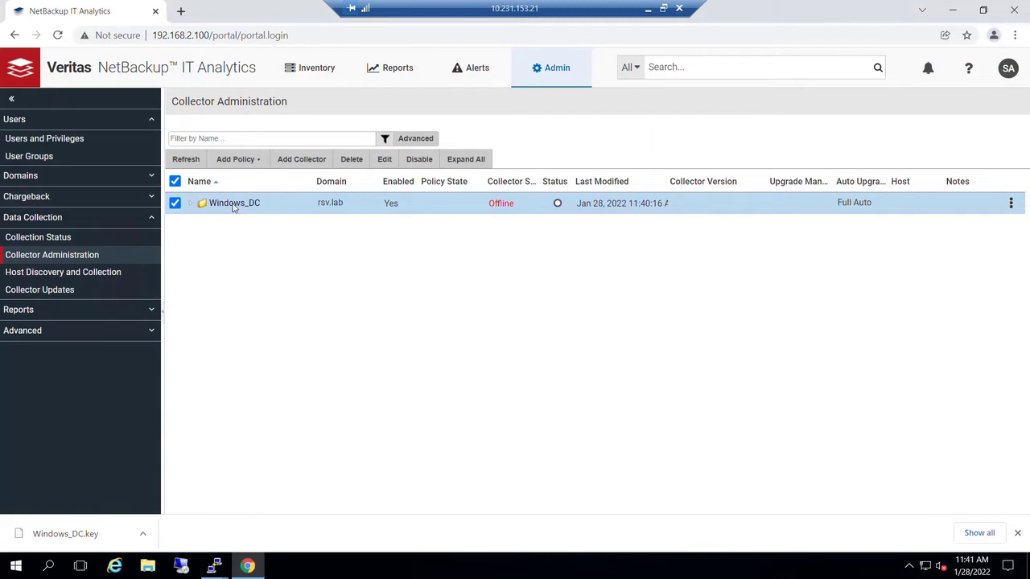
click(258, 161)
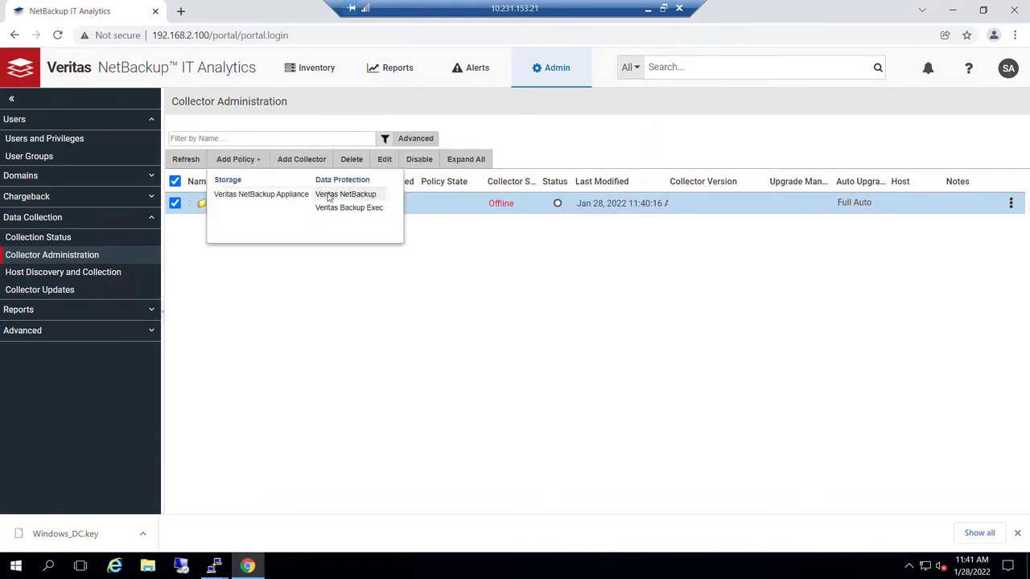
click(346, 194)
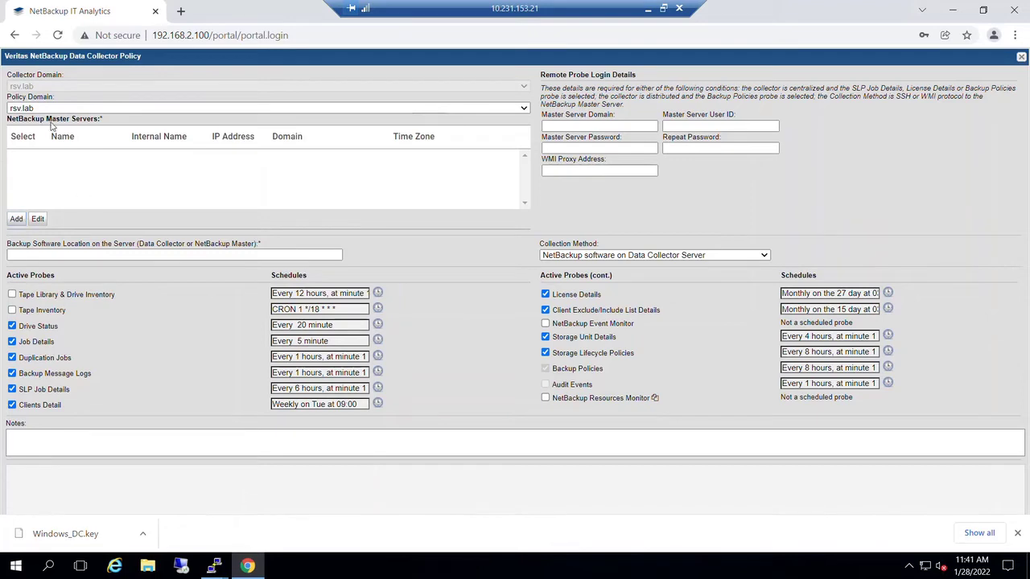
- Add a NetBackup master server with host name nbumaster, then minimize Chrome to reach the desktop
click(19, 220)
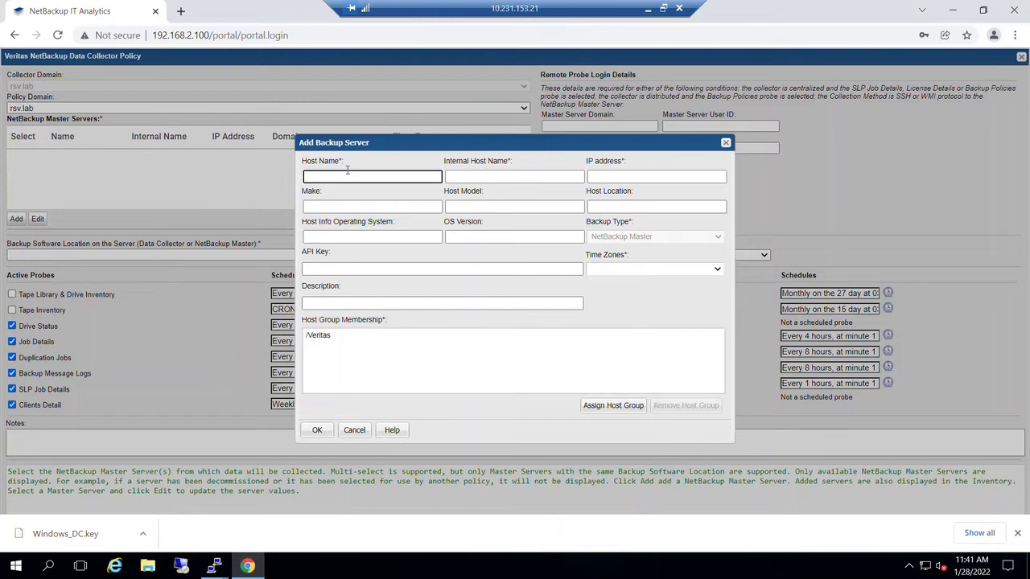
text(nbumaster)
key(ctrl+a)
key(Tab)
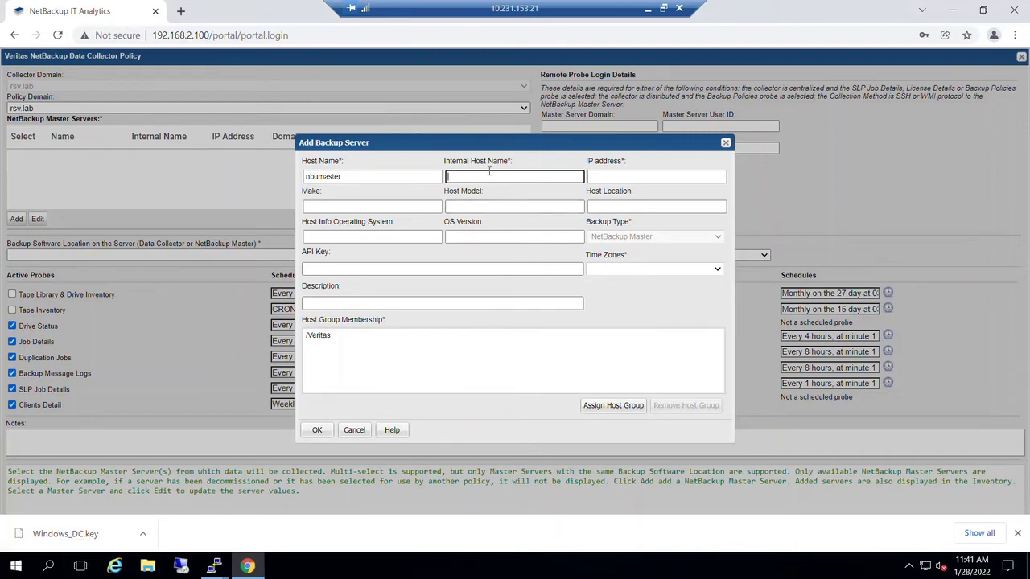
click(951, 12)
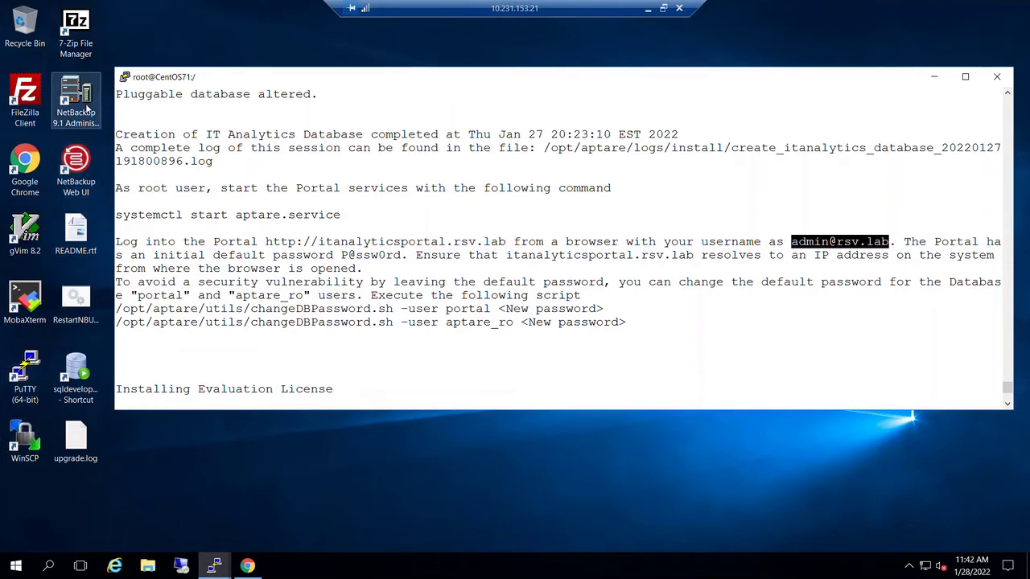
- Launch the NetBackup 9.1 Admin Console to read host name NBUMASTER.lab.local, then cancel the login
double_click(86, 111)
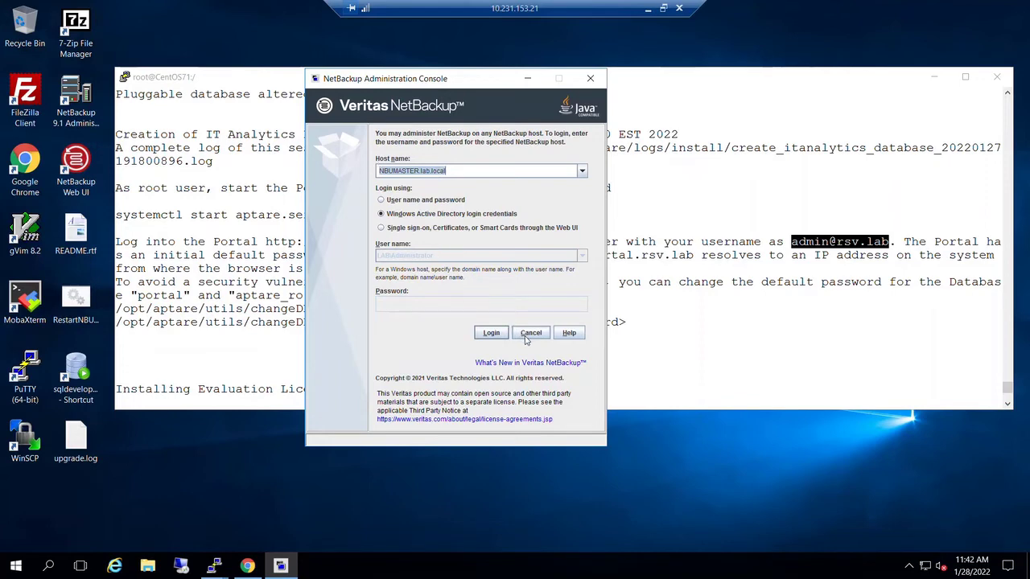
click(529, 336)
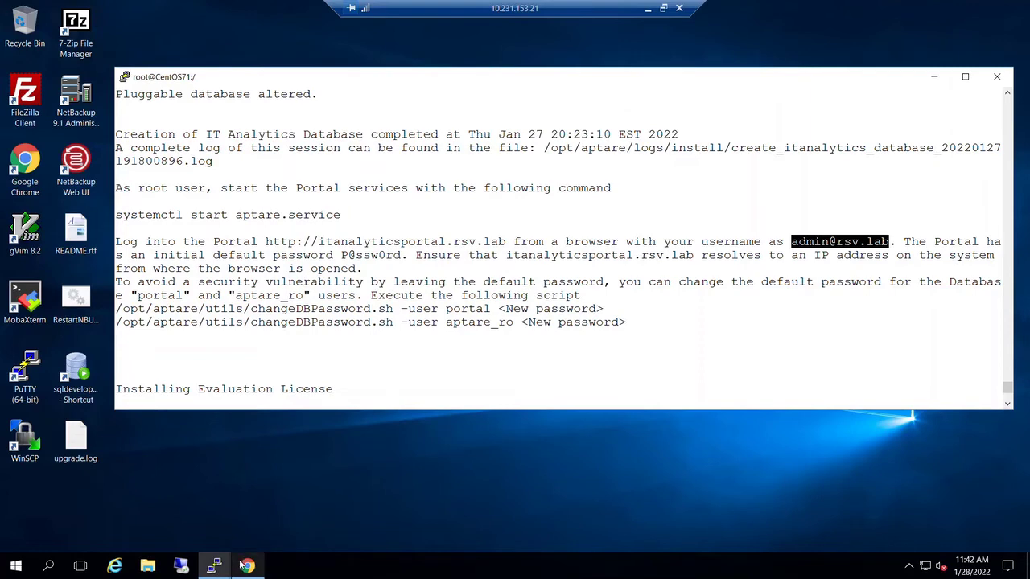
- Set host name and internal host name to nbumaster.lab.local and the IP address to 192.168.2.90
mouse_move(244, 566)
click(245, 503)
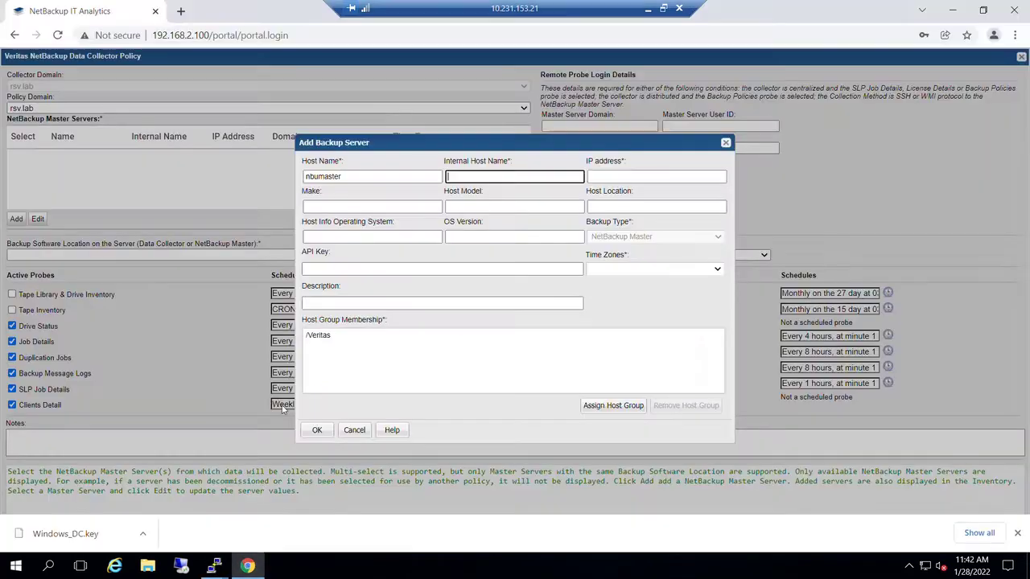
click(357, 173)
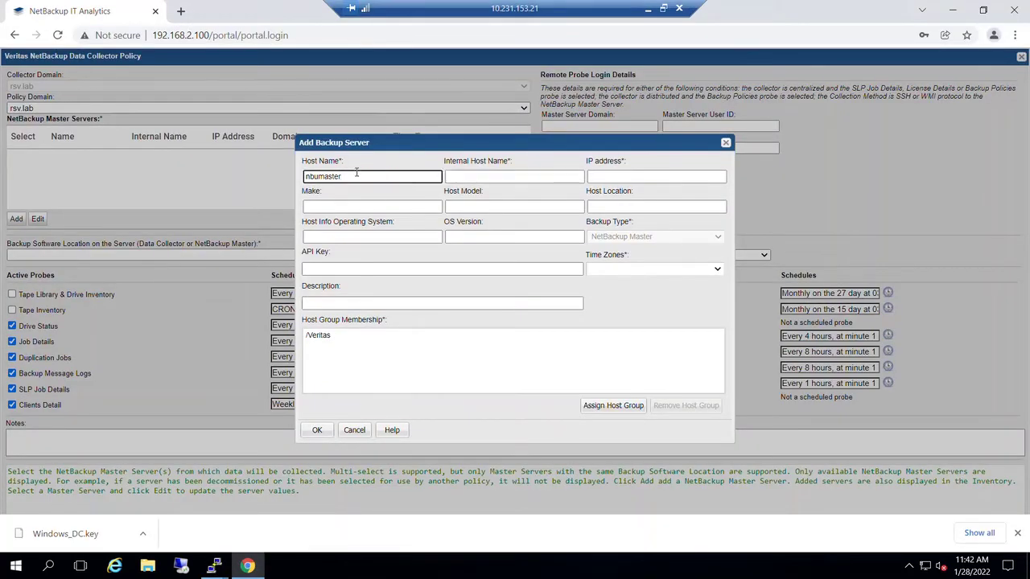
double_click(357, 173)
text(.lab.local)
key(Tab)
drag(386, 176, 275, 186)
key(ctrl+c)
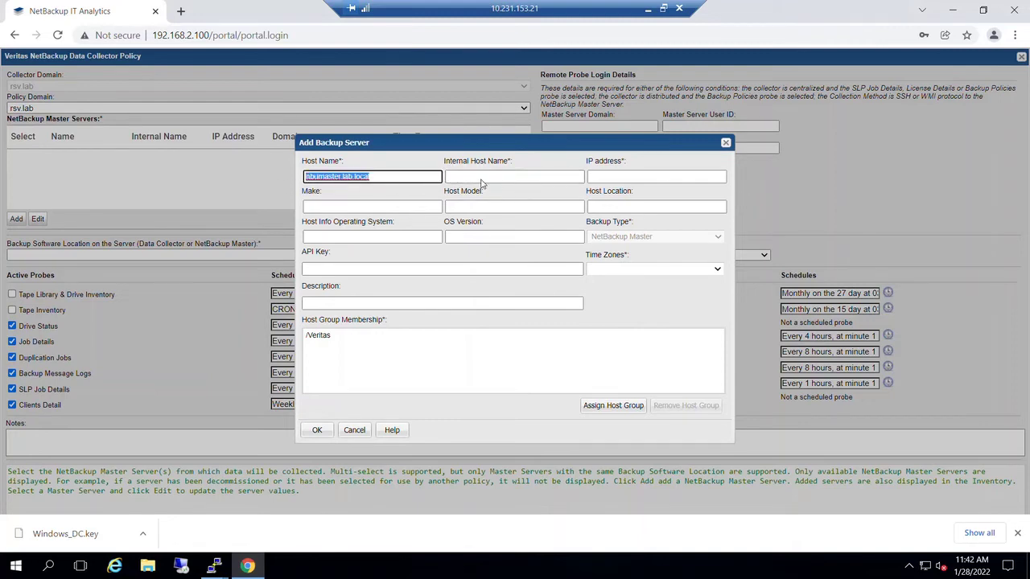
click(481, 175)
key(ctrl+v)
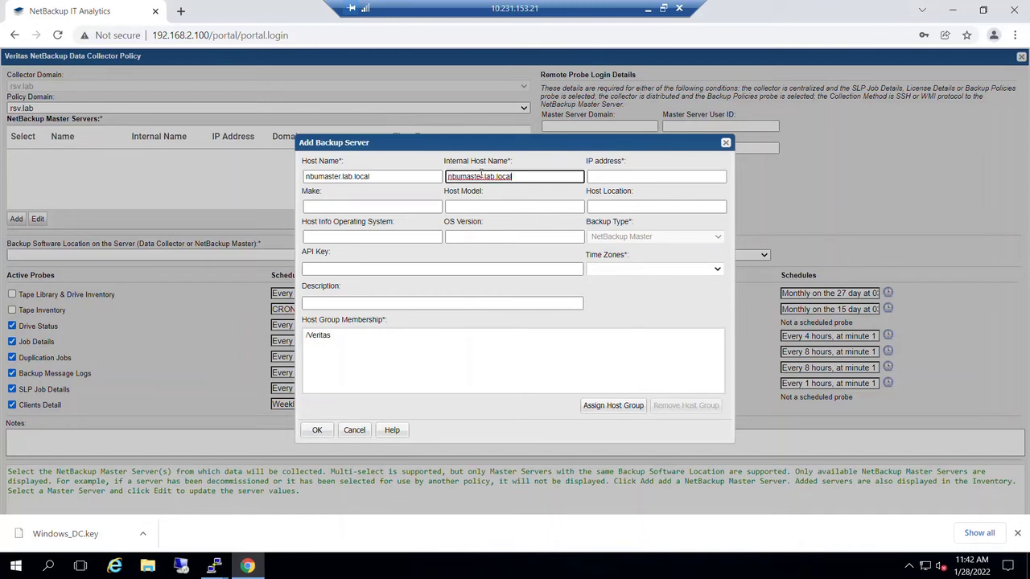
click(617, 176)
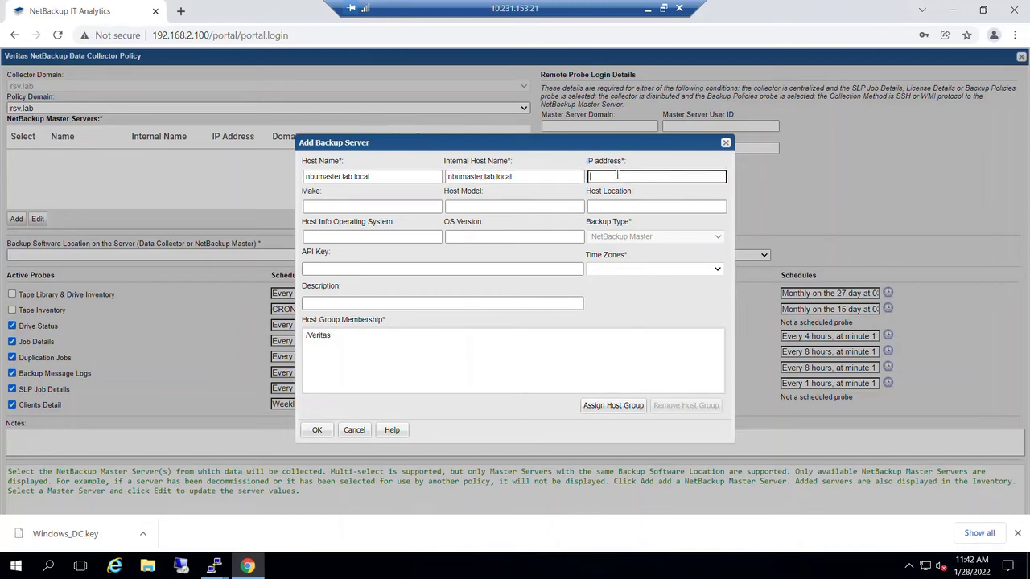
text(192.168.2.90)
- Choose the (UTC-05:00) Eastern Time (US & Canada) time zone and save the master server
click(634, 272)
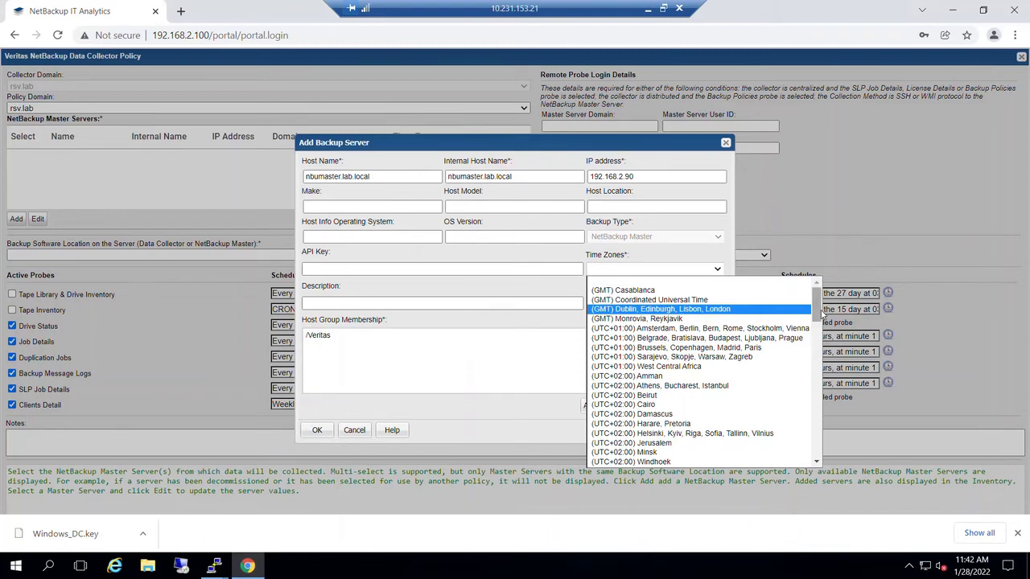
scroll(823, 315, down, 5)
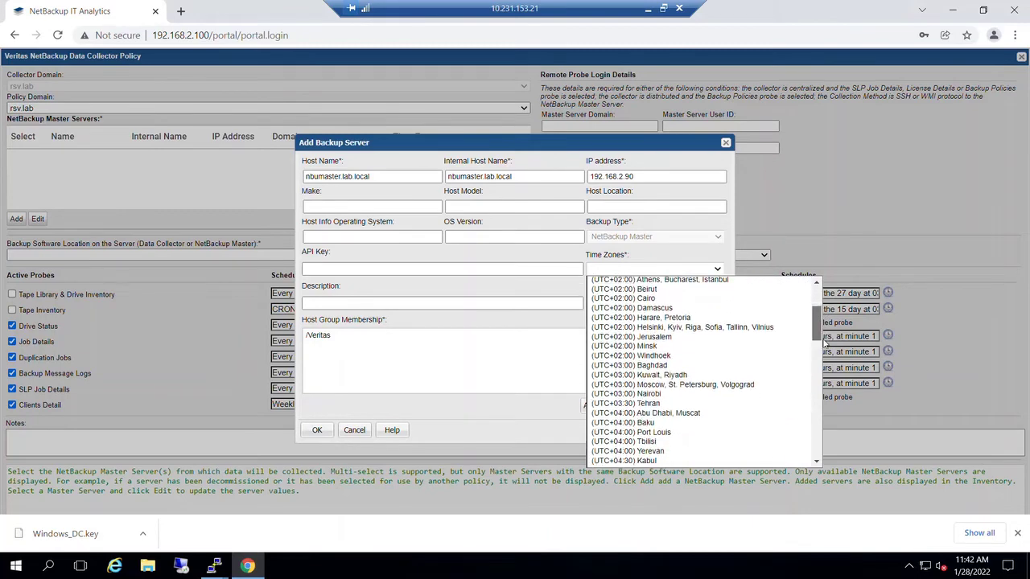
scroll(826, 350, down, 5)
drag(829, 379, 833, 446)
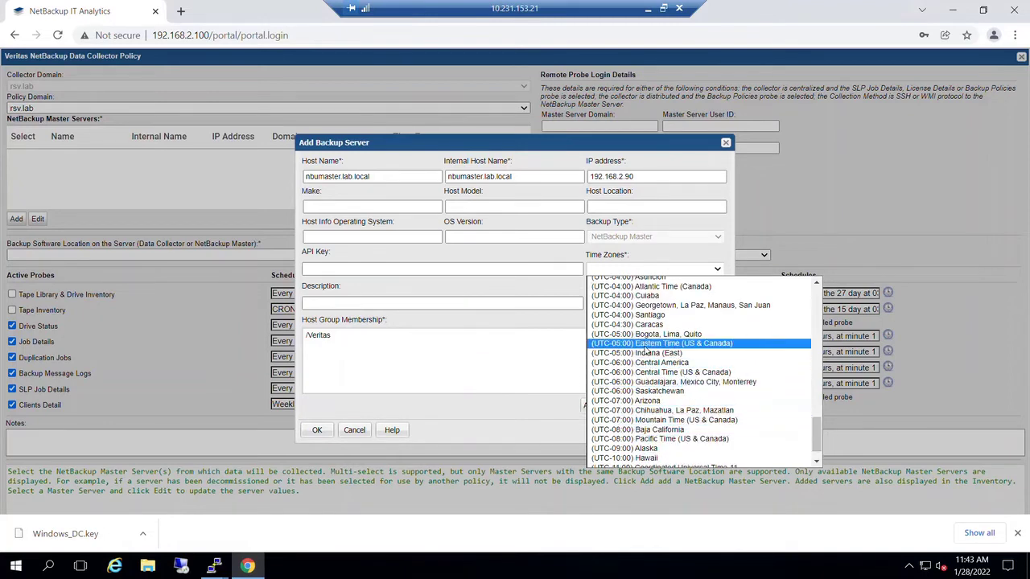
click(646, 342)
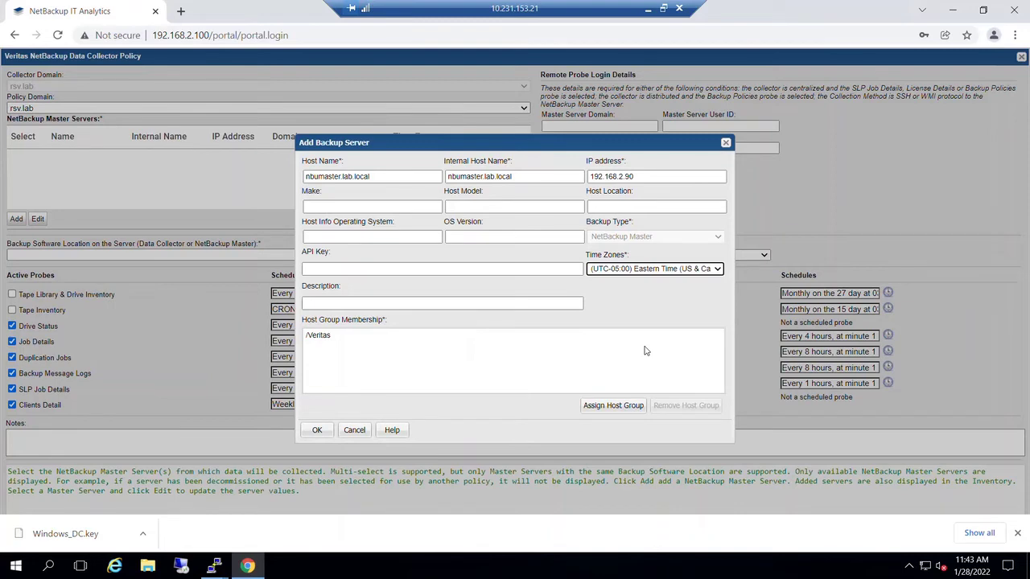
click(375, 305)
click(510, 333)
click(483, 352)
click(315, 343)
click(367, 371)
click(325, 434)
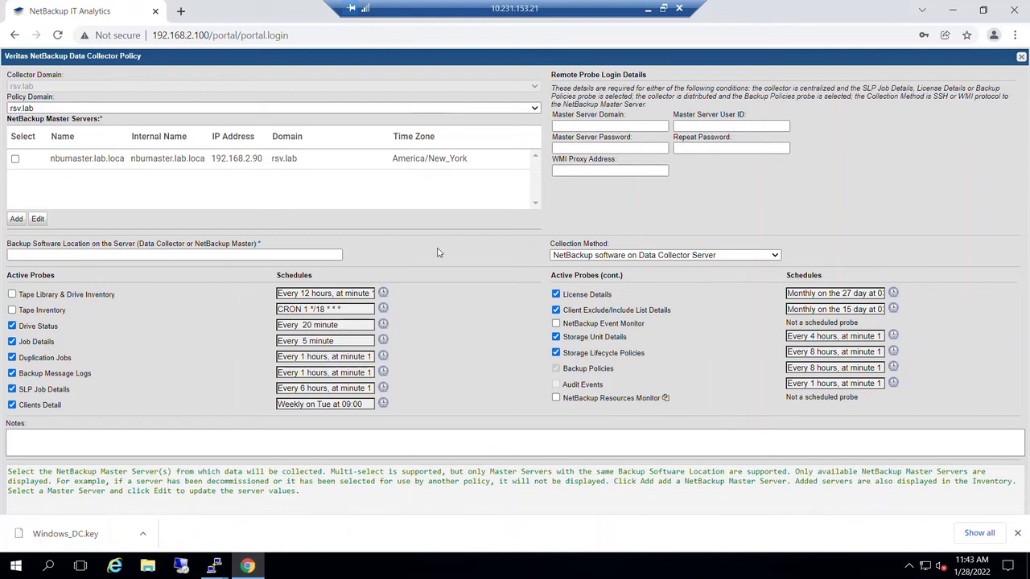
- Use SSH or WMI to the master server as collection method, with backup software location C:\Program Files\Veritas
click(728, 256)
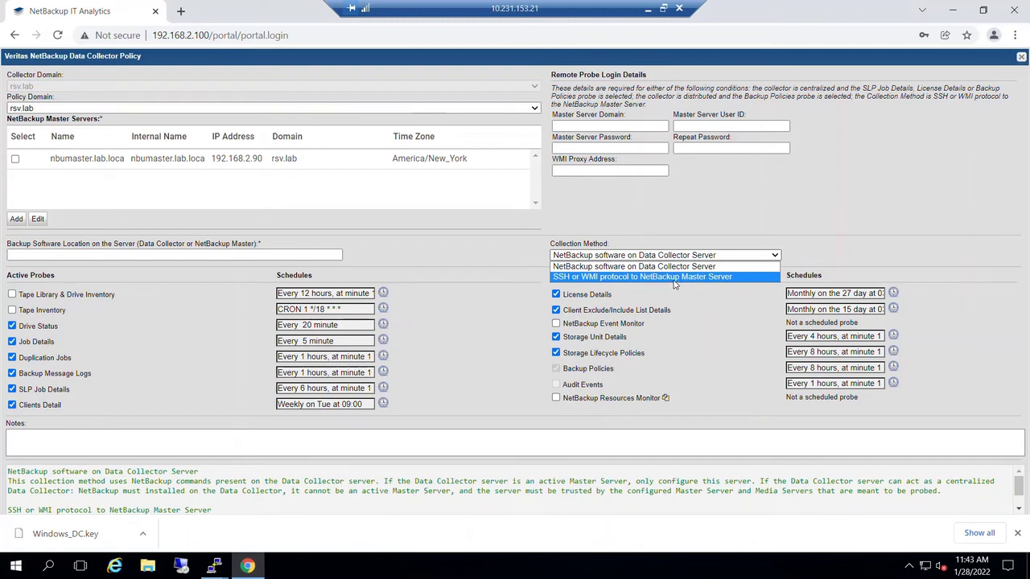
click(674, 278)
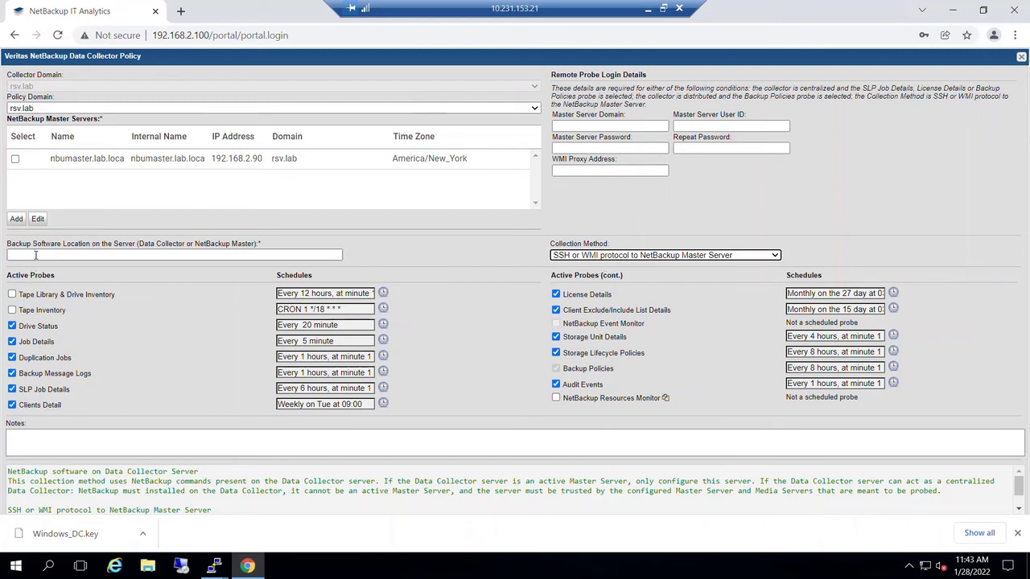
scroll(123, 501, down, 1)
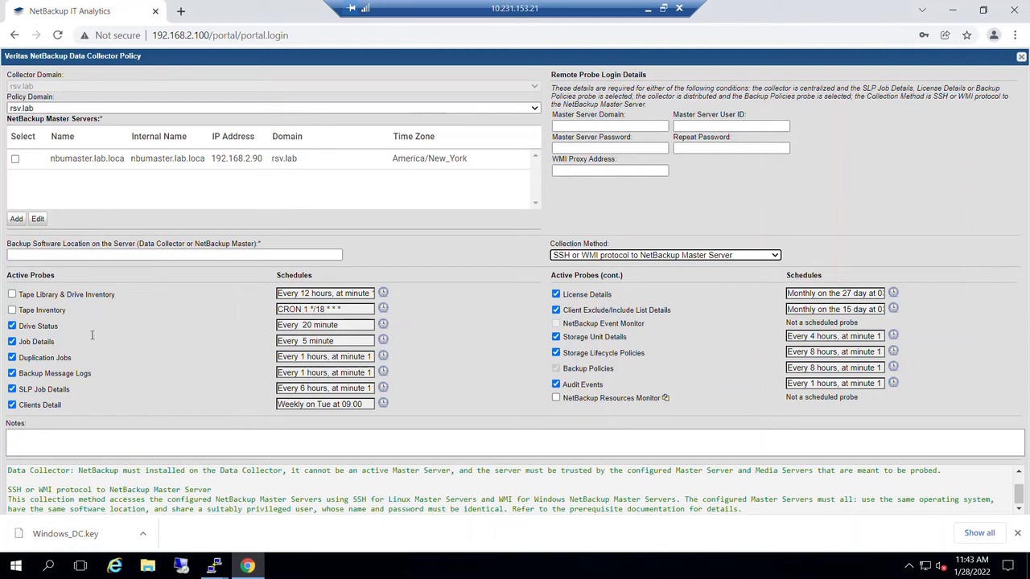
click(63, 252)
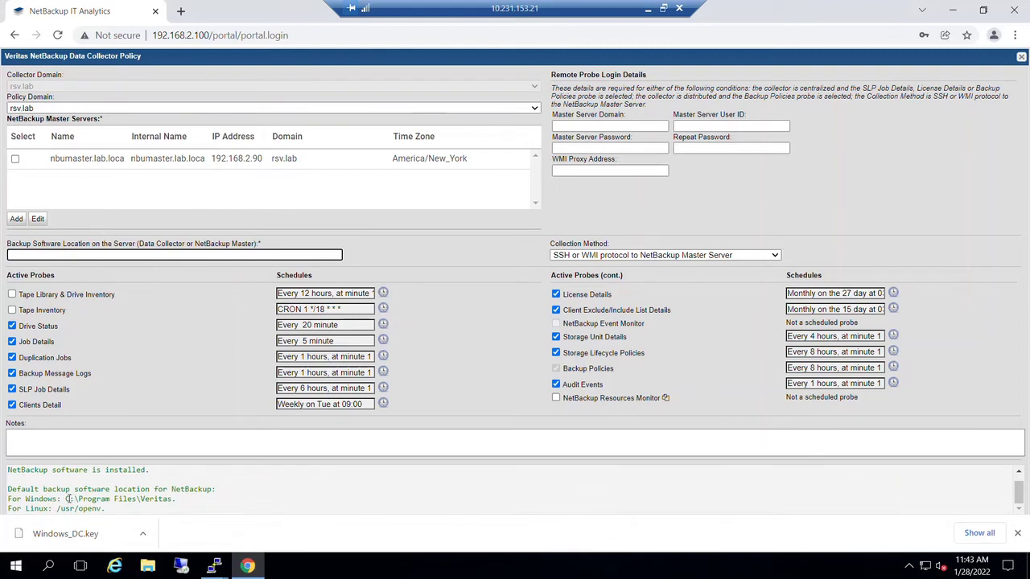
drag(66, 500, 175, 499)
key(ctrl+c)
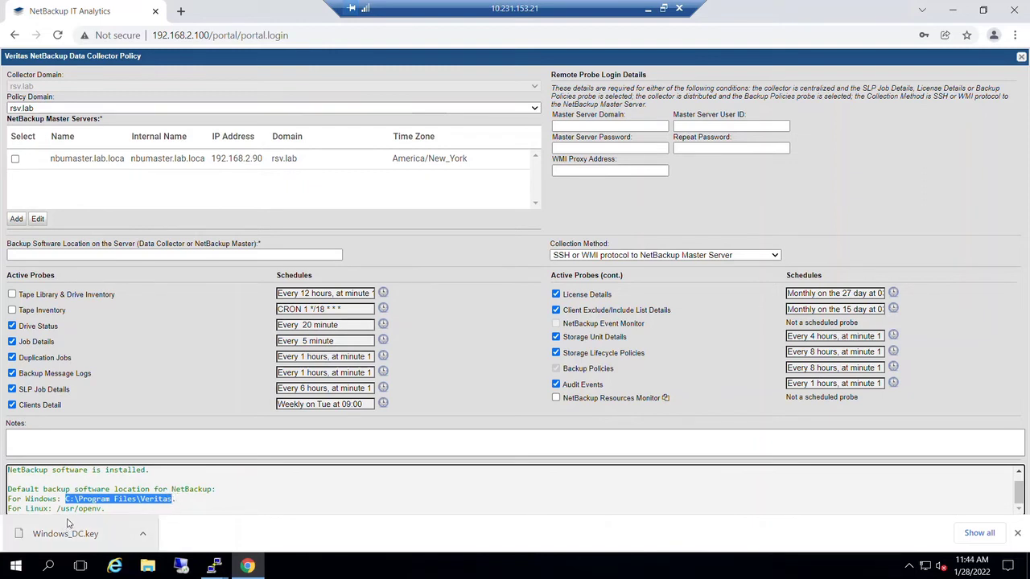
click(40, 254)
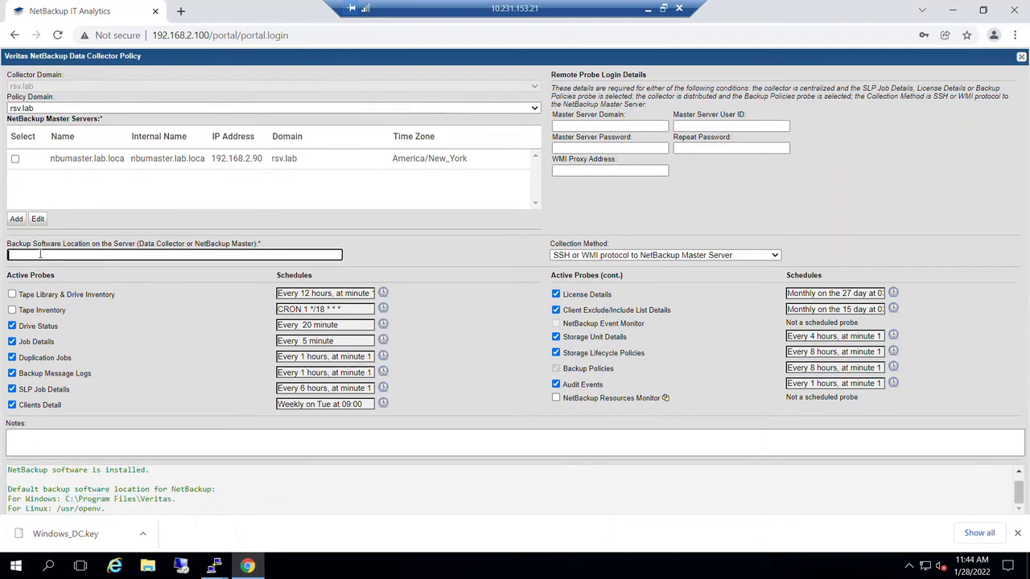
key(ctrl+v)
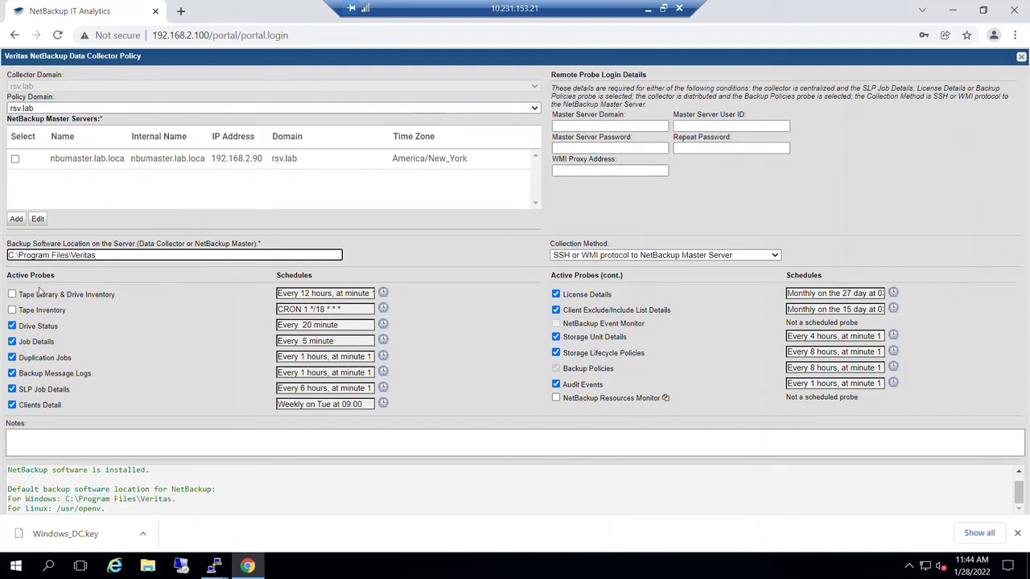
- Uncheck the Drive Status and Client Exclude/Include List Details probes and check NetBackup Resources Monitor
click(83, 294)
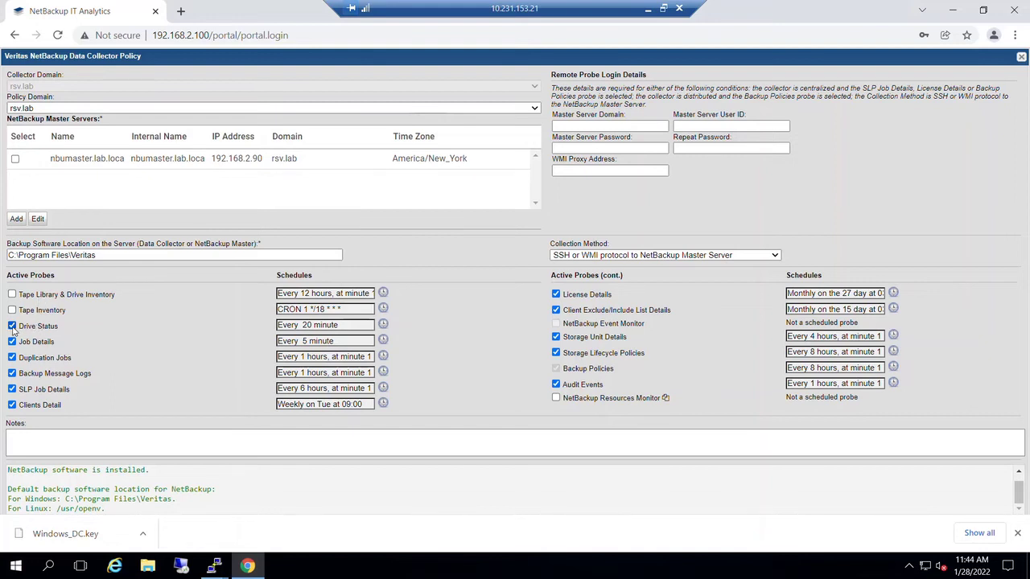
click(13, 326)
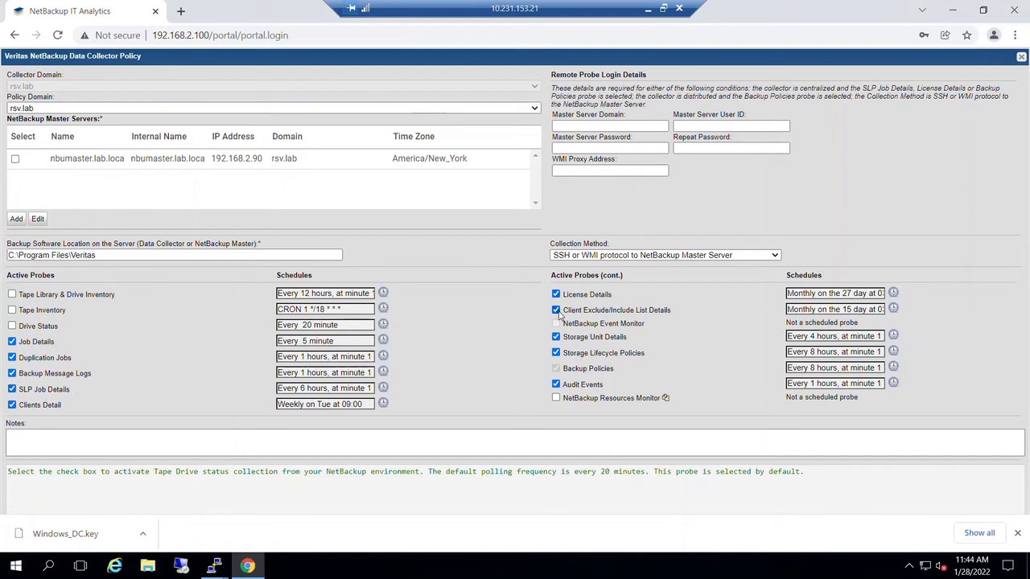
click(556, 310)
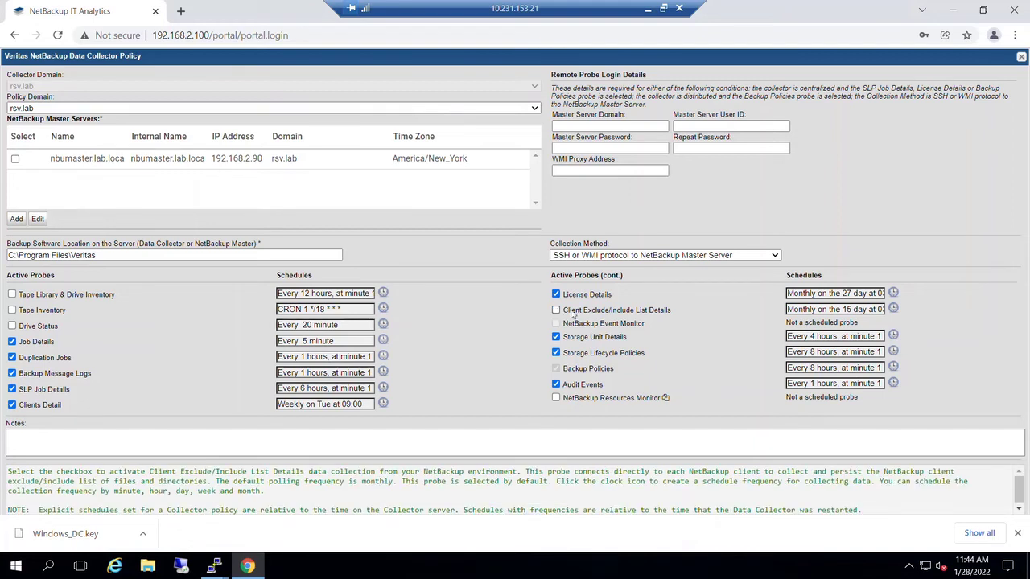
click(557, 399)
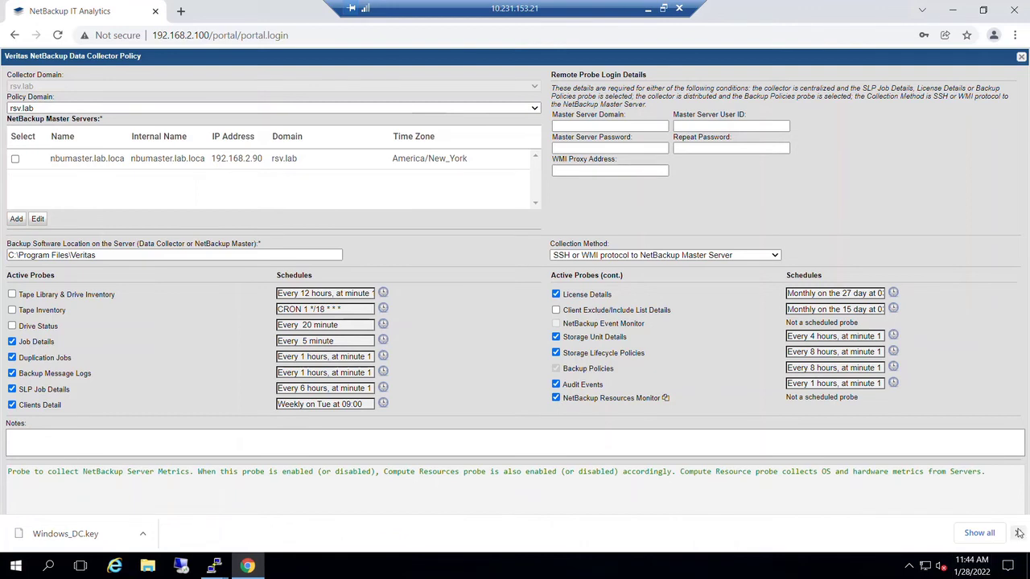
- Enter master server domain LAB and the Administrator user ID
click(701, 124)
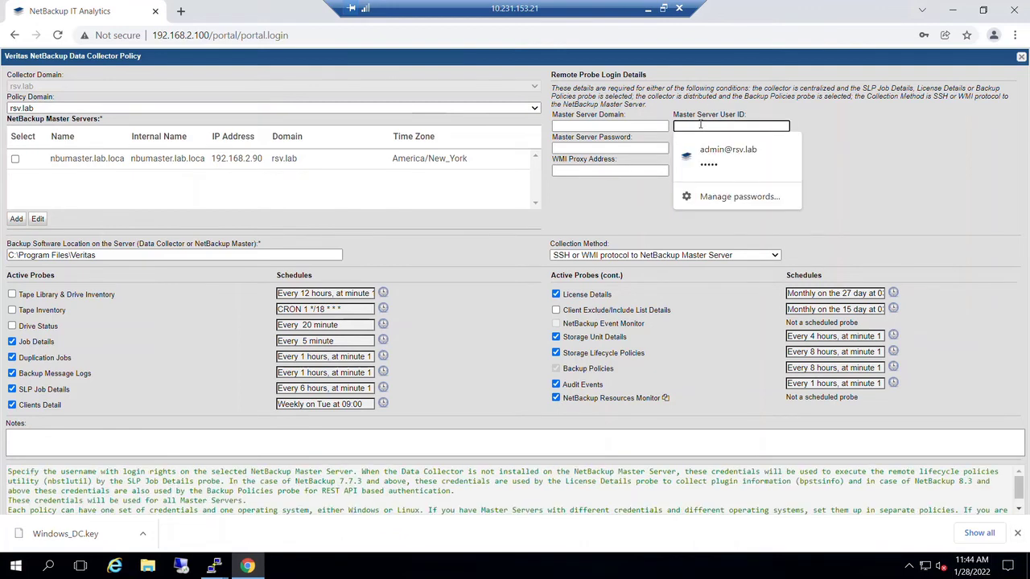
click(621, 126)
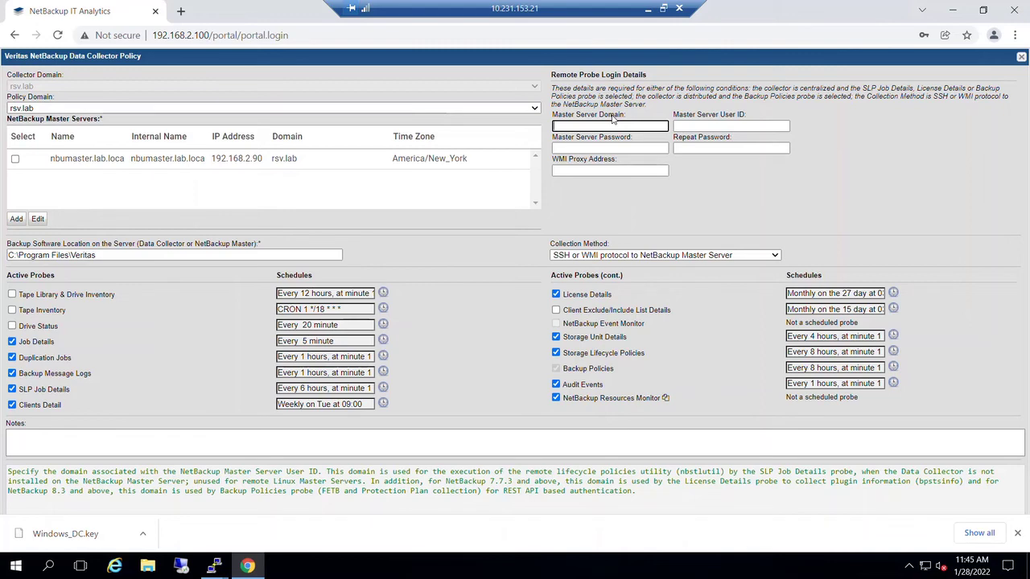
text(LAB)
key(Tab)
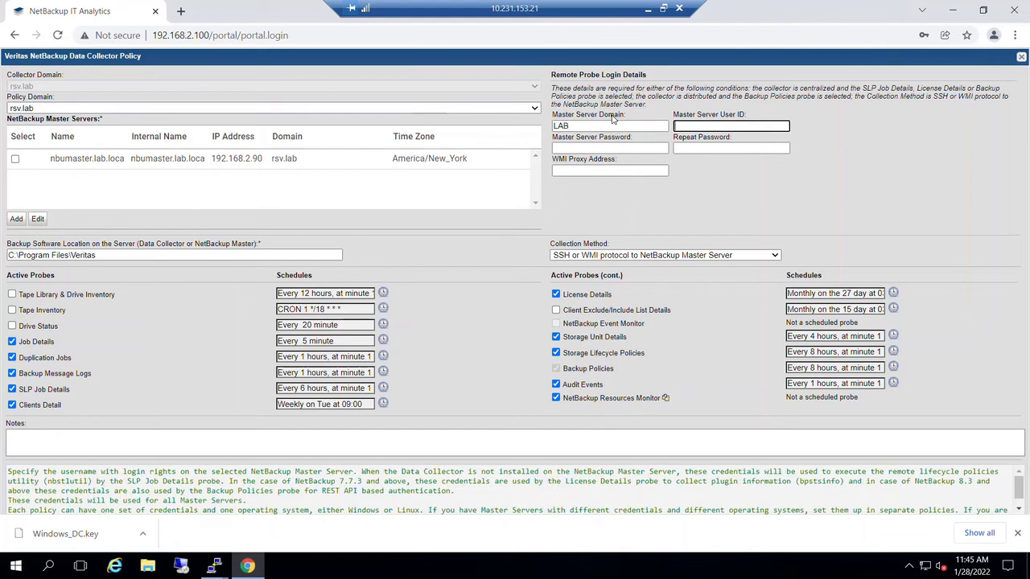
text(Administ)
key(ctrl+a)
text(Adminiistrator)
key(Tab)
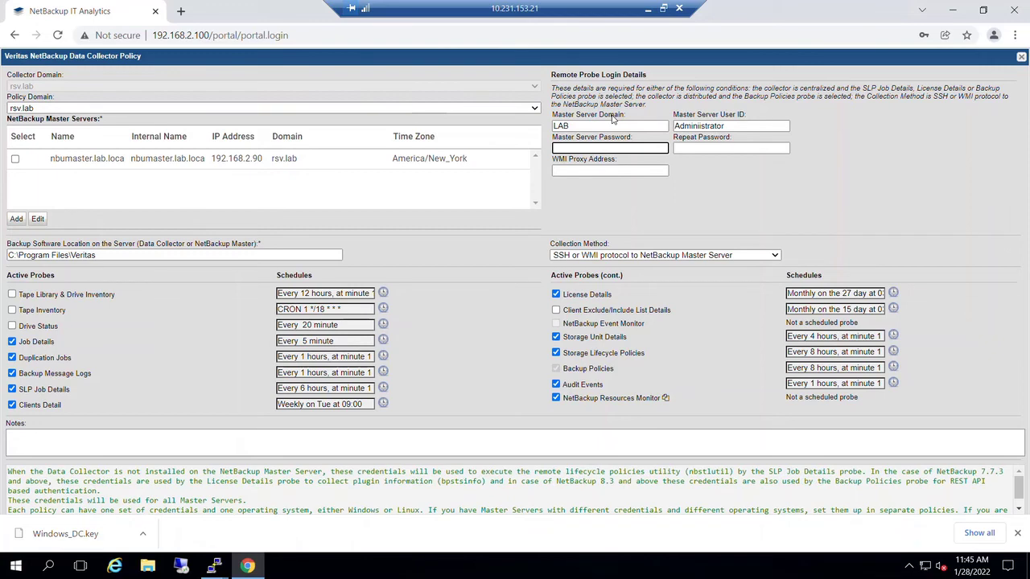
- Enter the master server password and repeat it in the confirmation field
text(*********)
key(Tab)
text(**********)
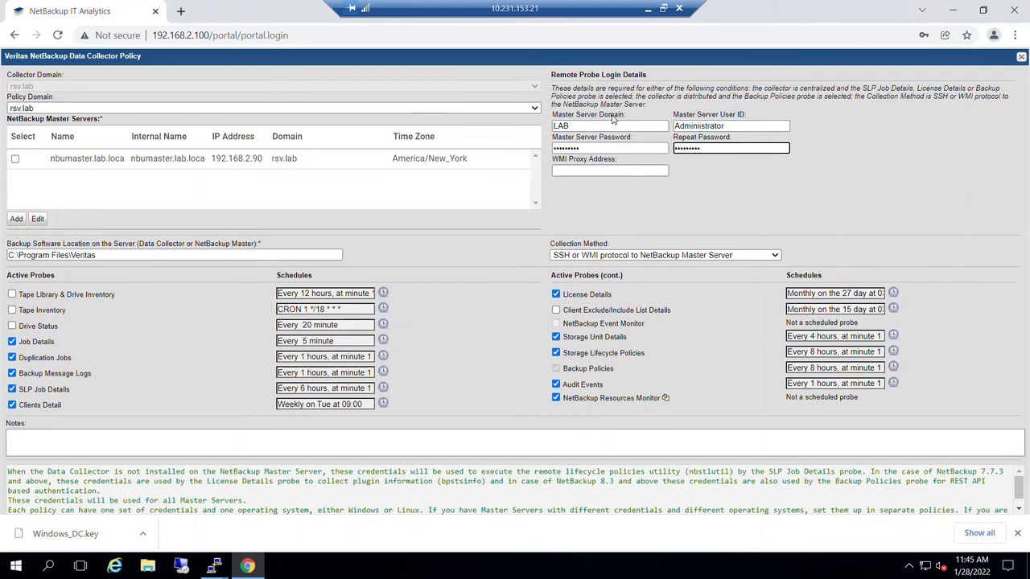
key(Tab)
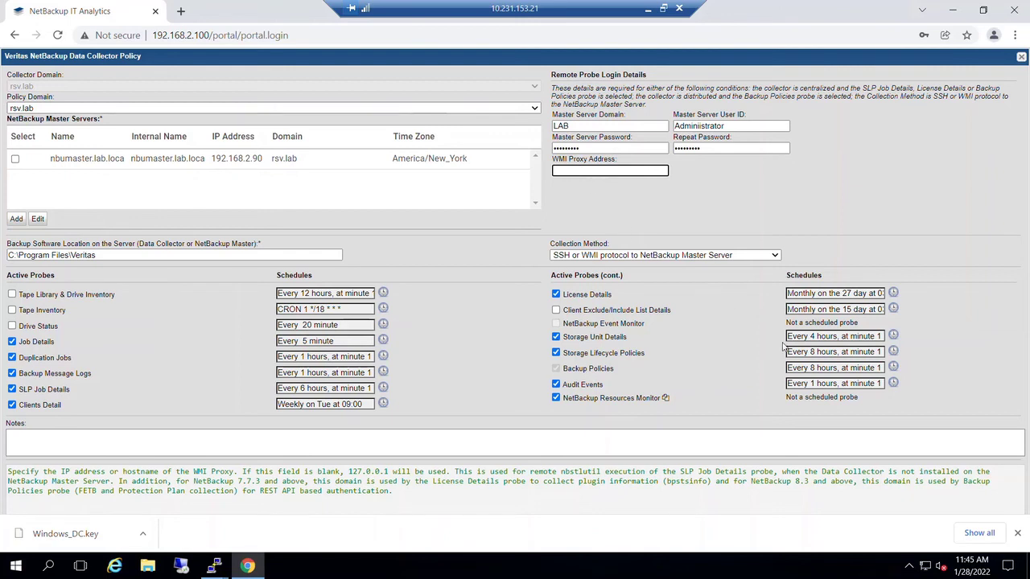
- Dismiss the download bar, tick the nbumaster row in Master Servers, and run Test Connection
click(1019, 535)
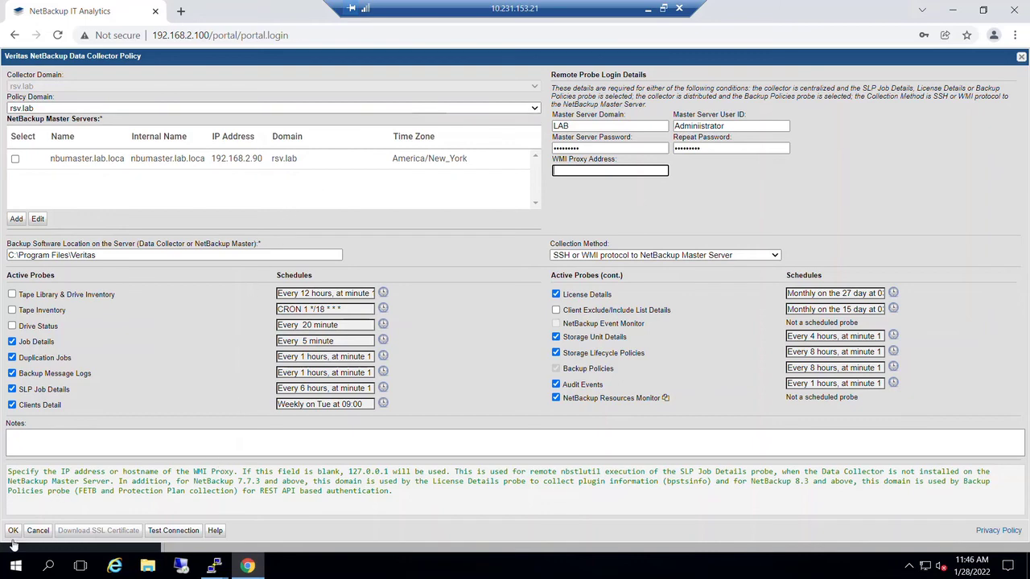
click(18, 161)
click(16, 159)
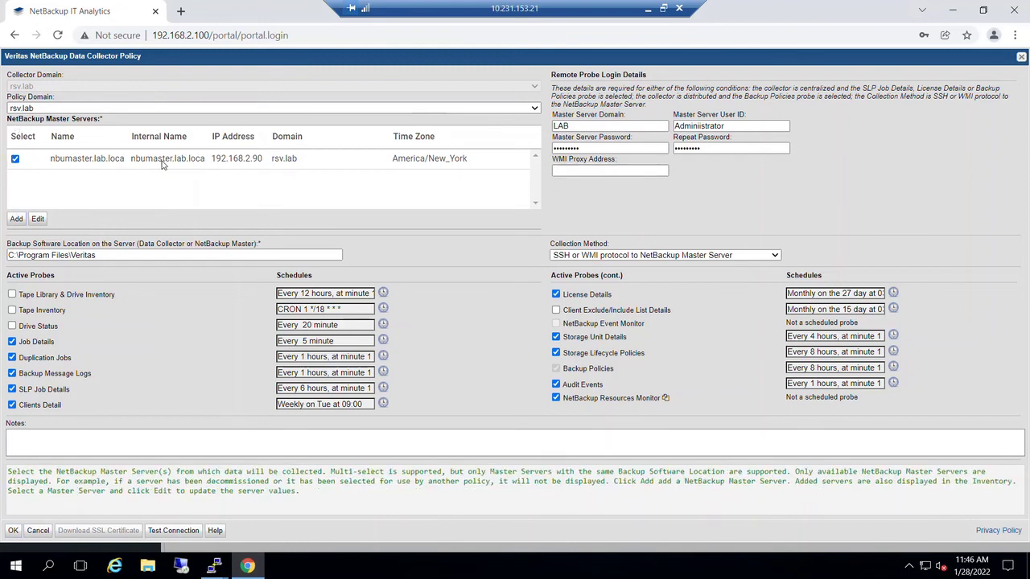
click(121, 162)
click(13, 159)
click(173, 531)
click(184, 533)
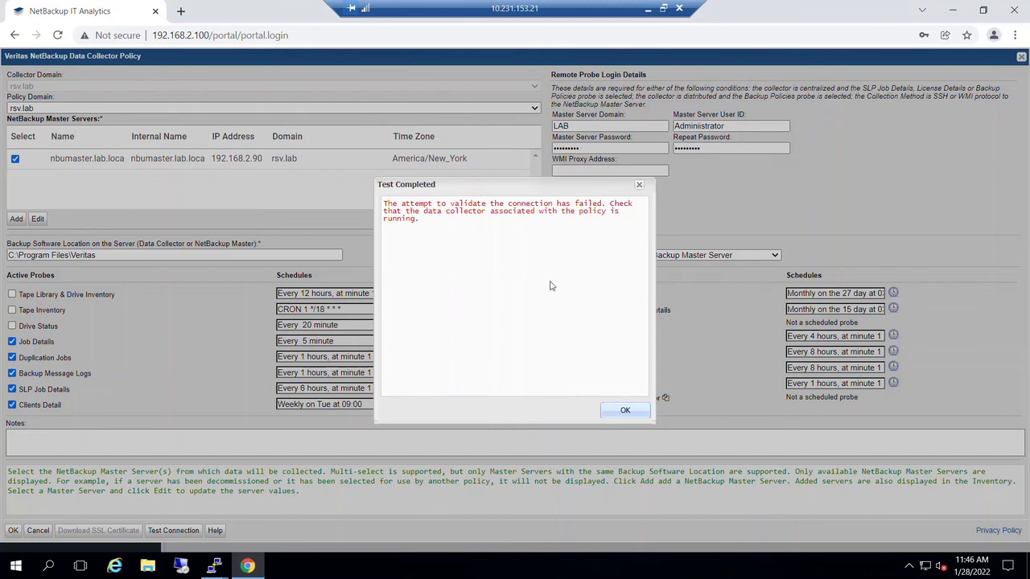
- Close the failed test result, save the NetBackup policy, accept the Compute Resources policy, and expand Windows_DC
click(632, 410)
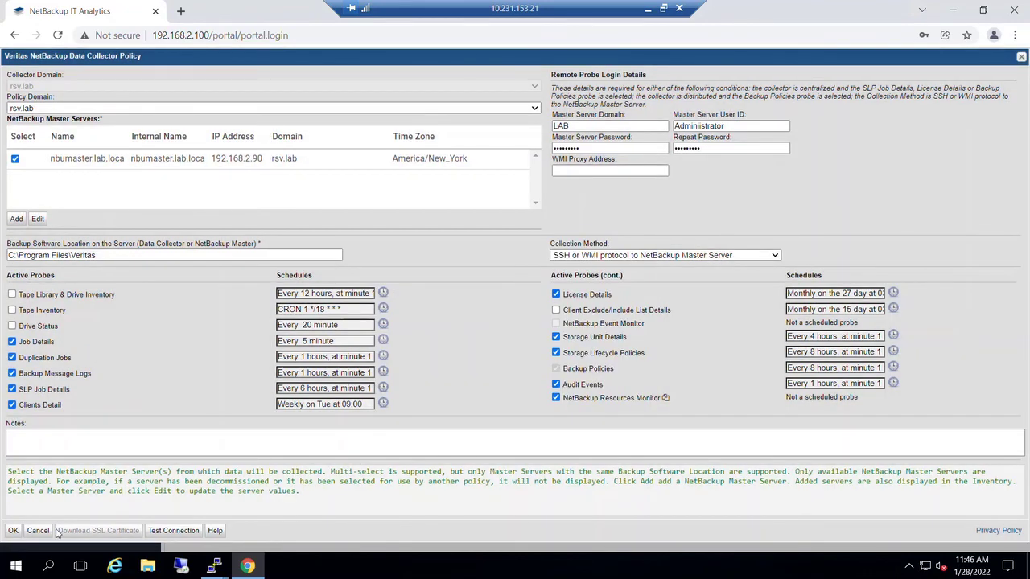
click(15, 531)
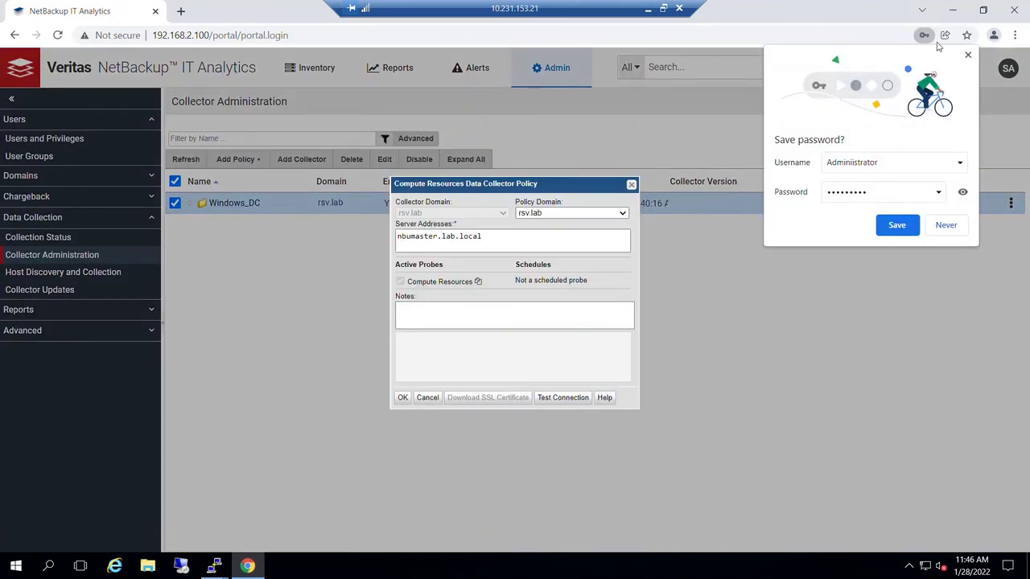
click(970, 55)
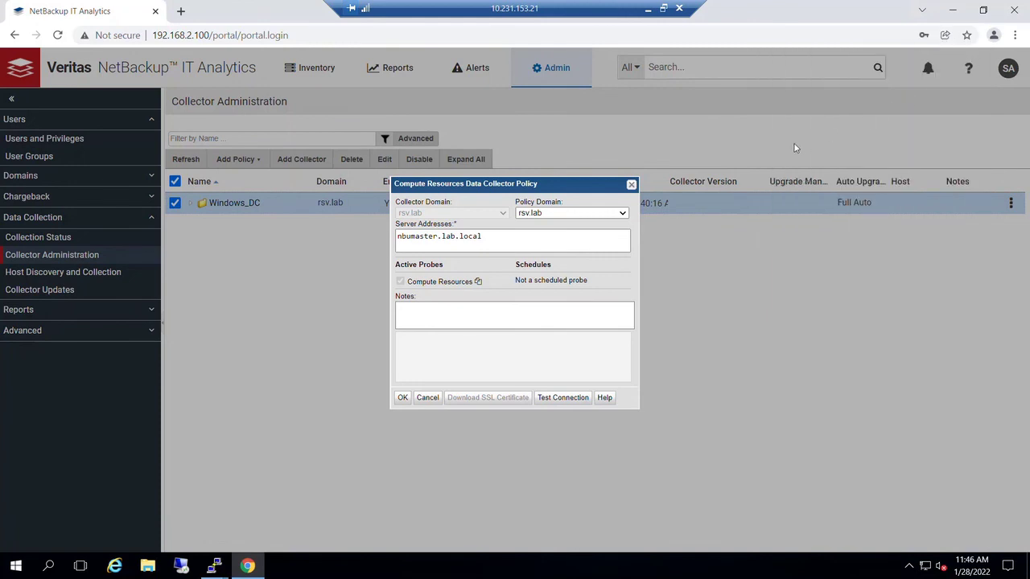
key(Return)
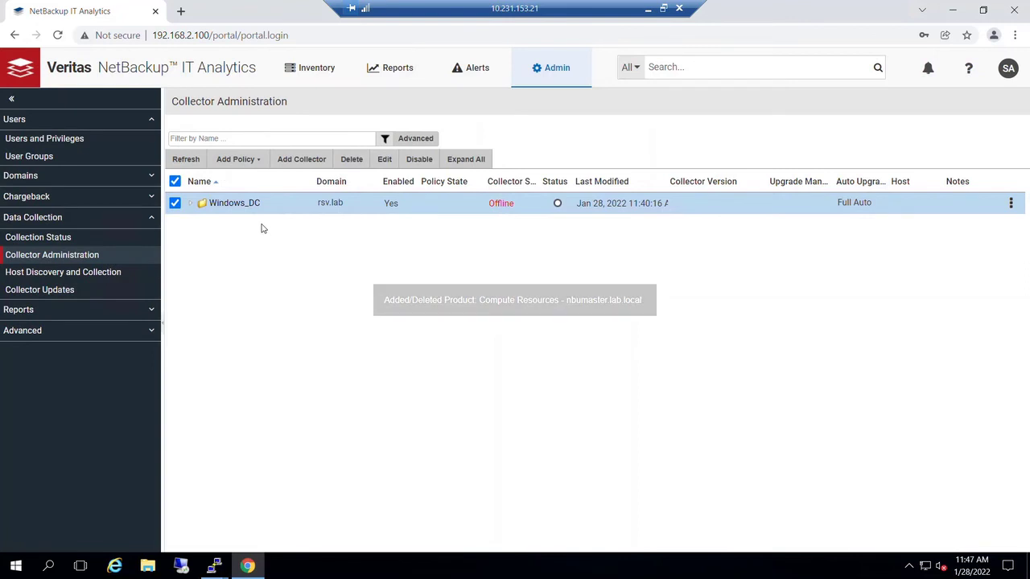
click(190, 205)
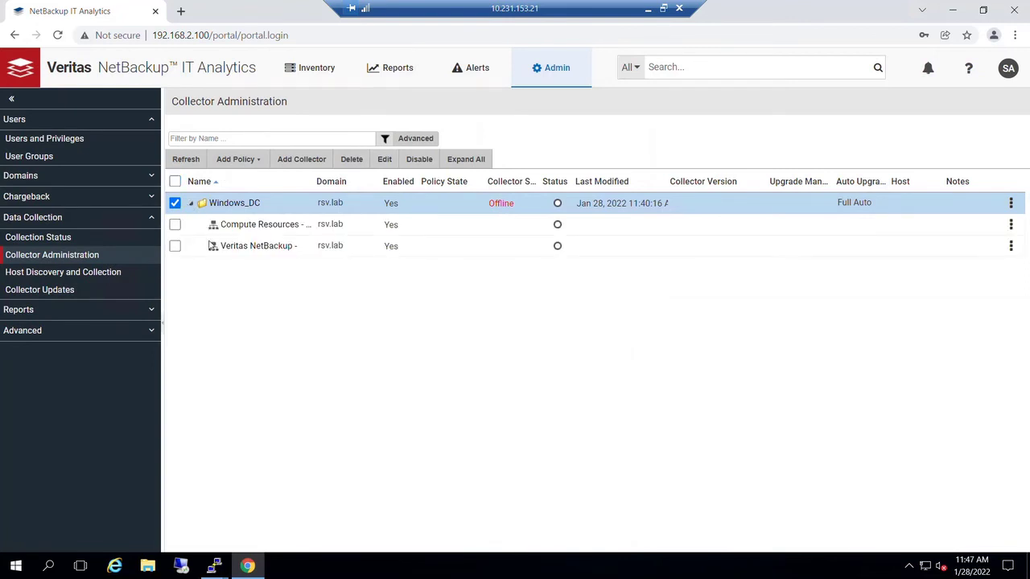